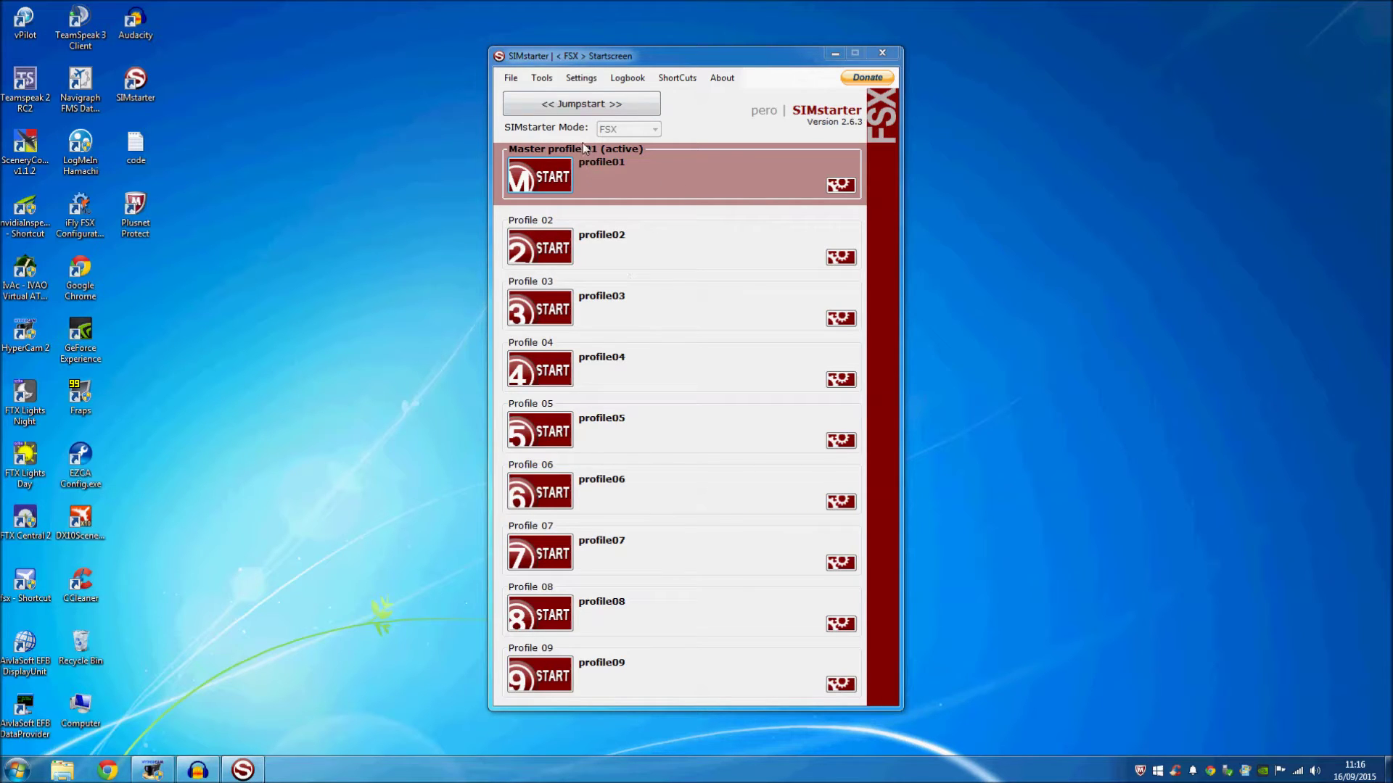
Open the program settings and review the general options and the path settings for FSX / FSX-SE.
click(543, 79)
mouse_move(576, 86)
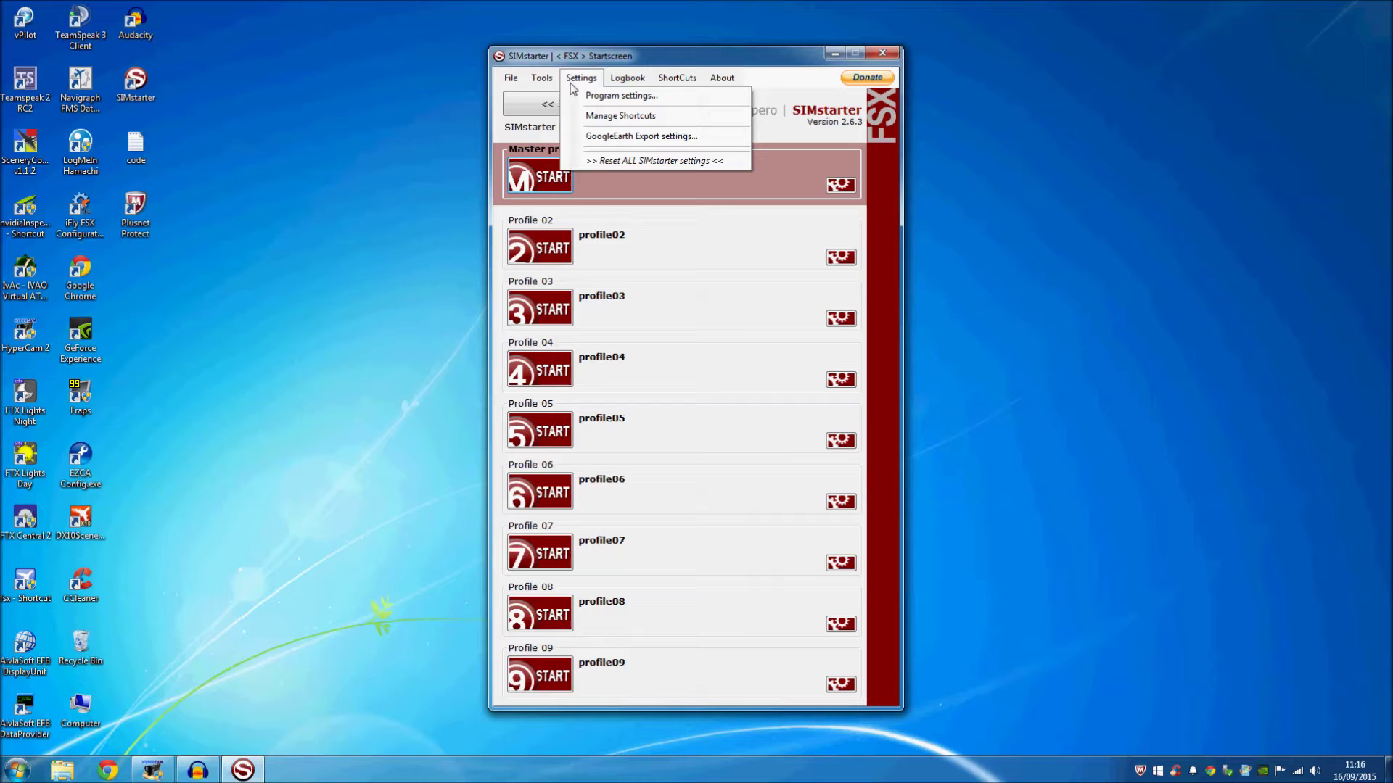
click(610, 98)
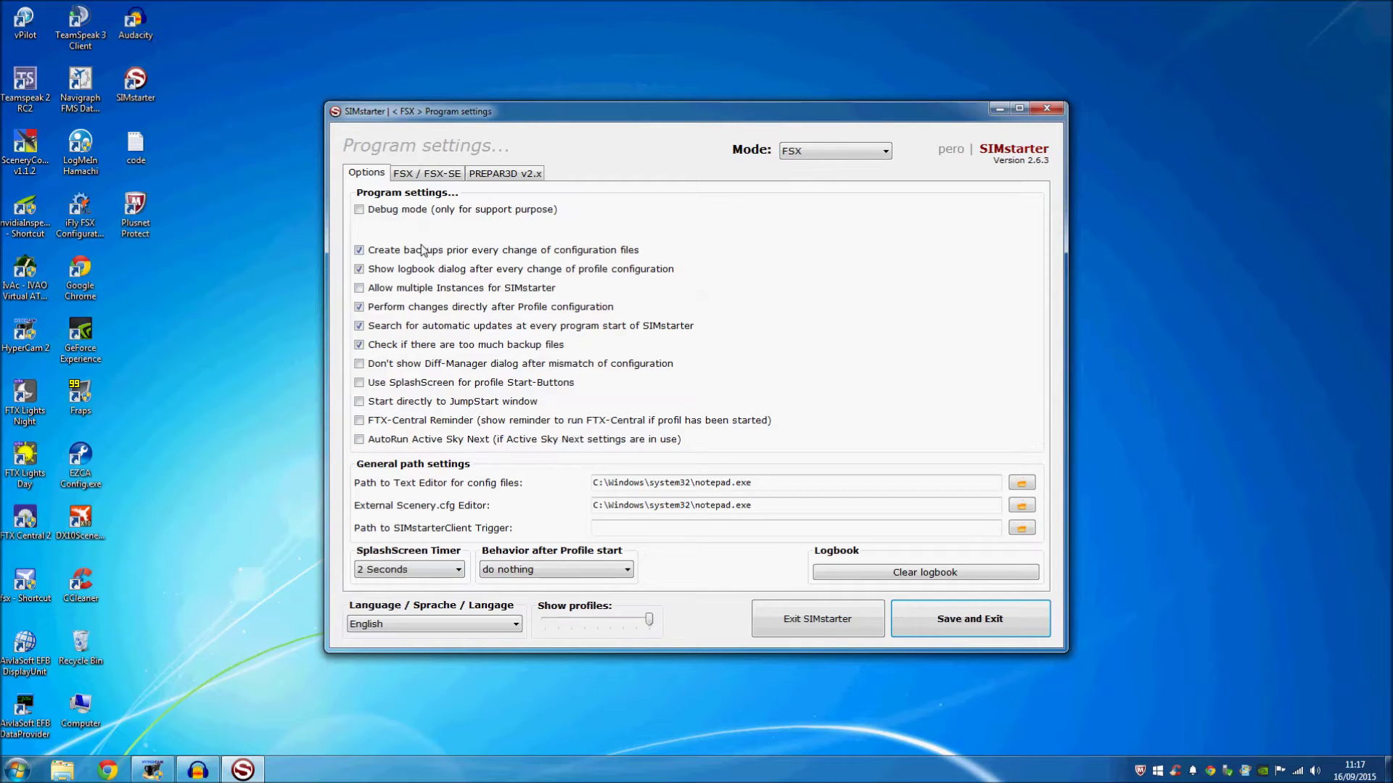
click(430, 180)
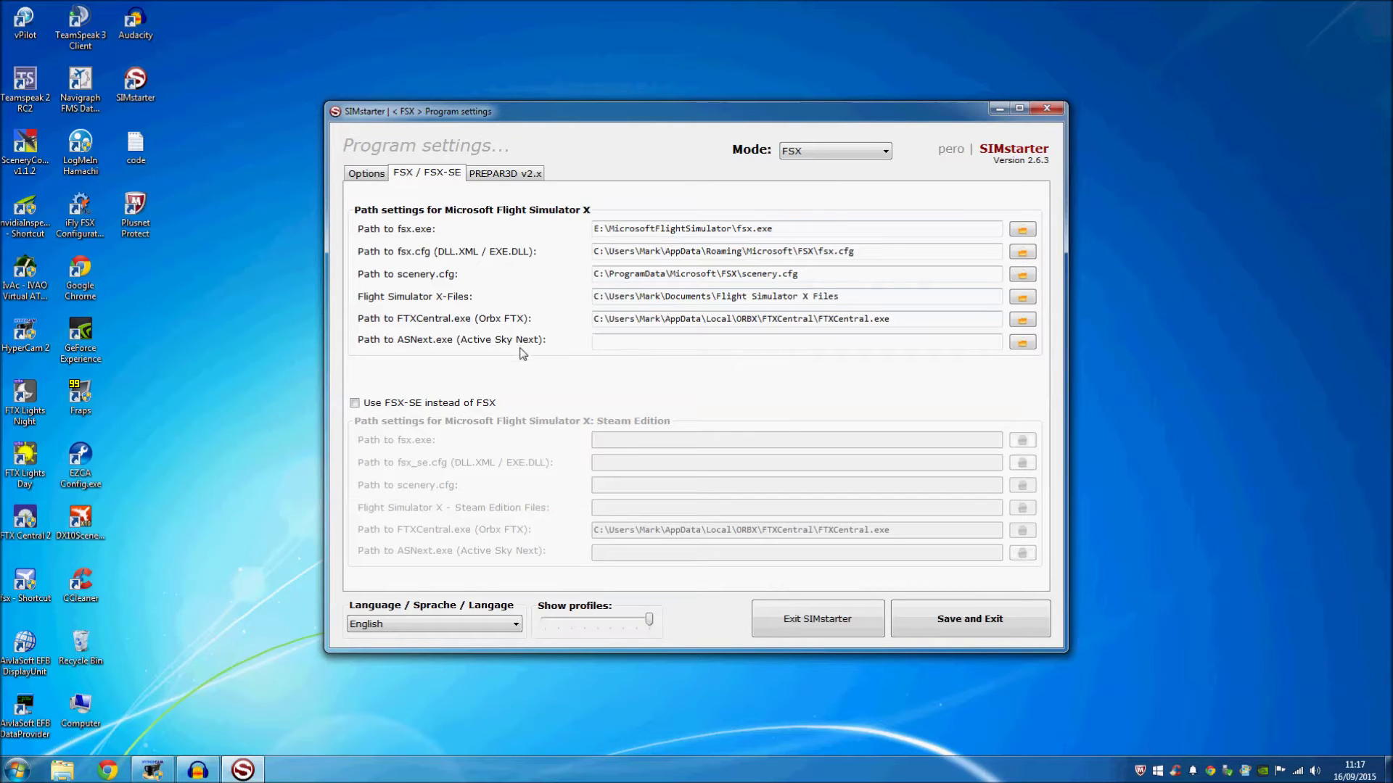
Exit SIMstarter from the program settings, restart it and cancel the Diff Manager.
click(869, 618)
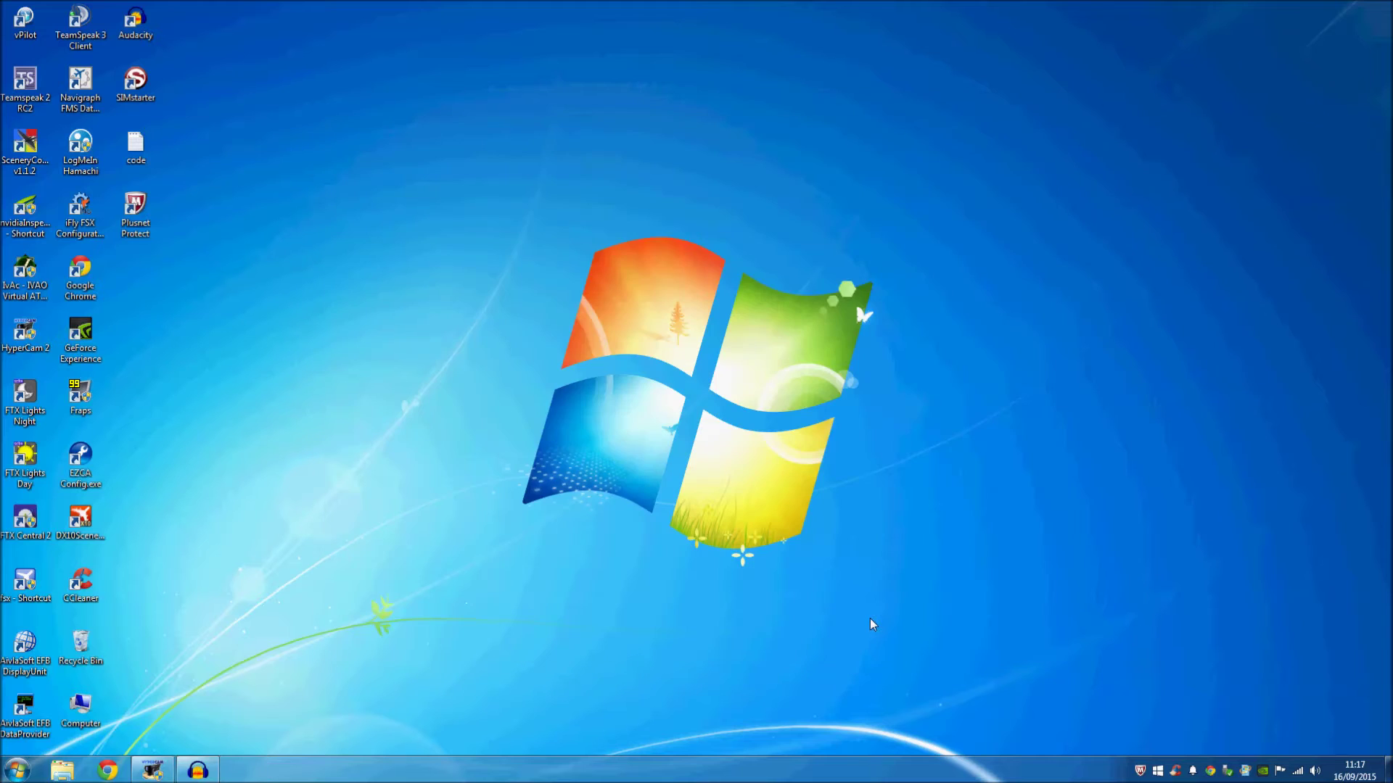
double_click(134, 102)
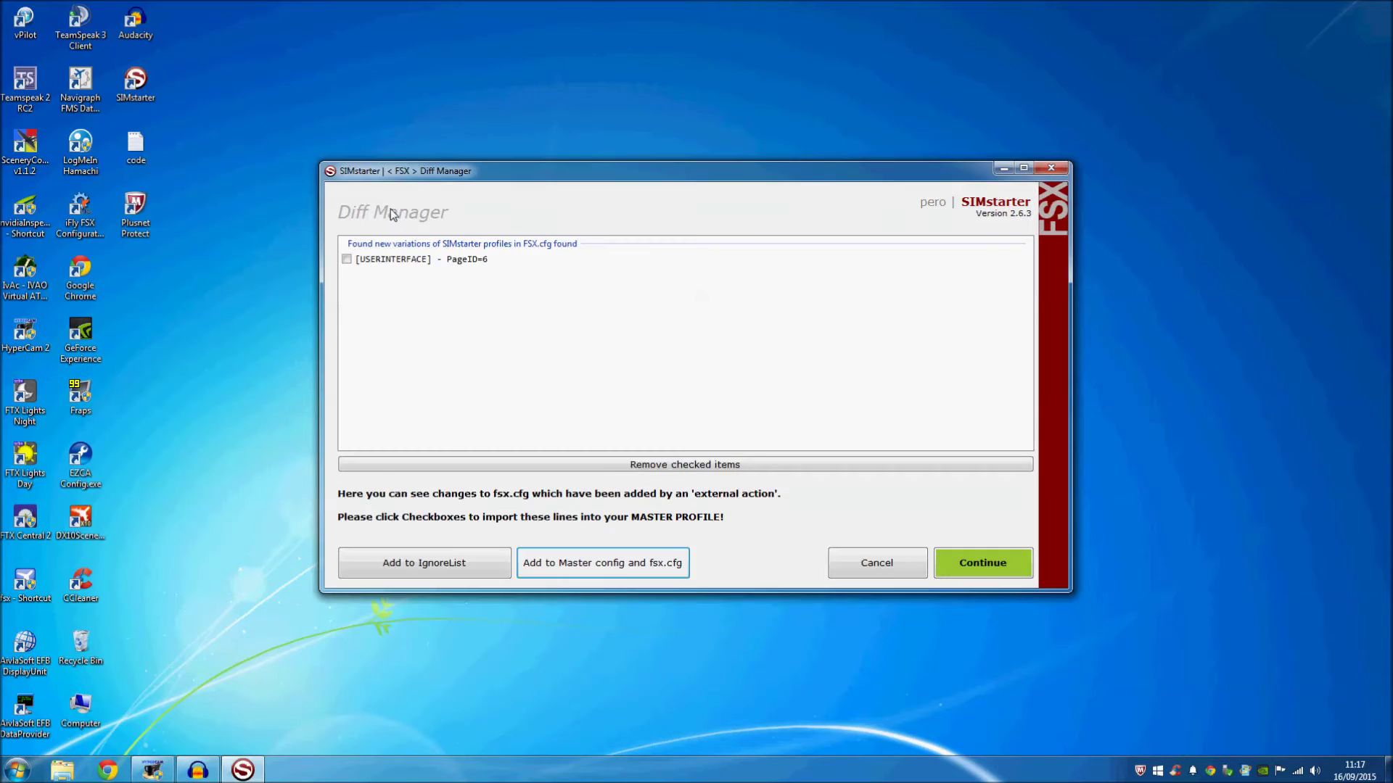
click(898, 565)
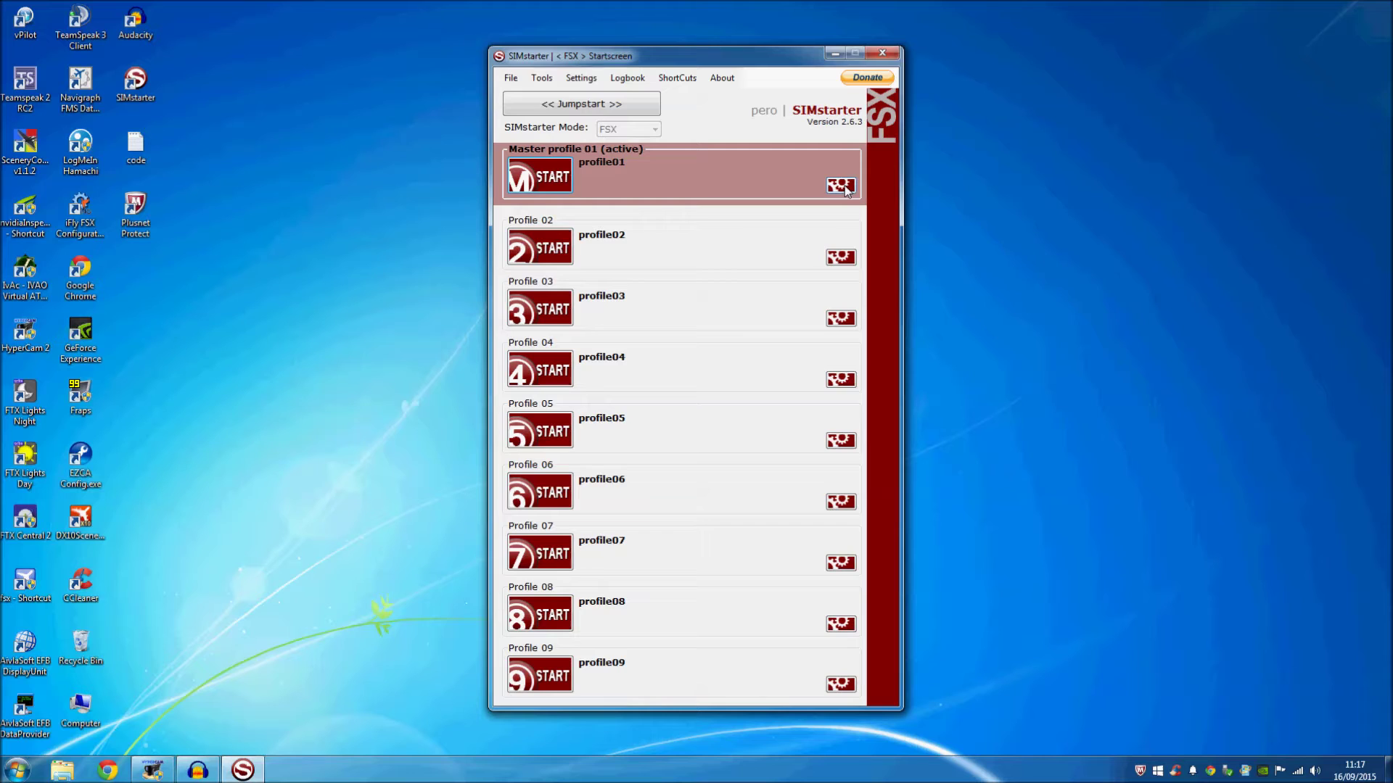
Open the Scenery Manager and look through the sceneries listed in the Master Scenery set.
click(543, 79)
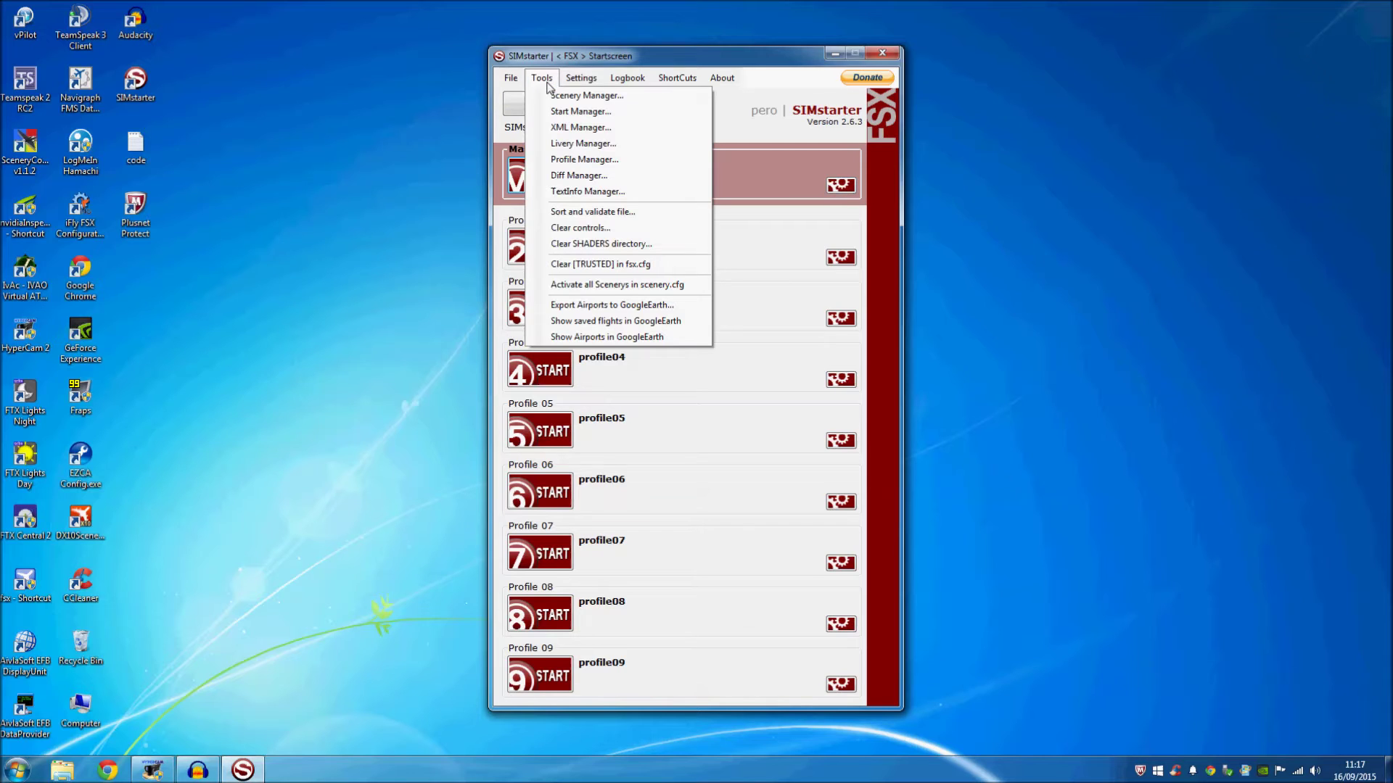
click(582, 98)
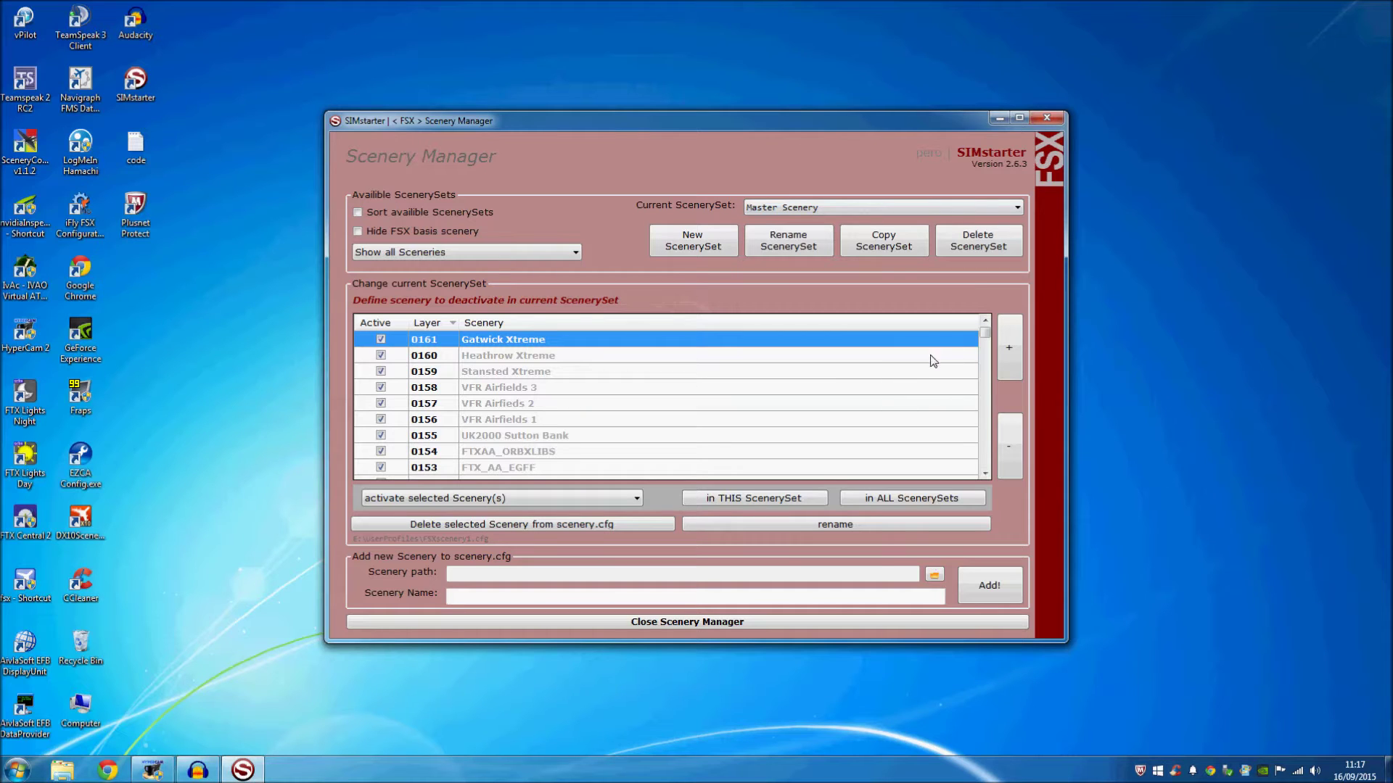
click(985, 473)
click(985, 473)
scroll(987, 478, down, 6)
click(985, 473)
click(985, 473)
drag(985, 350, 986, 331)
In the Base ScenerySet, deactivate Gatwick Xtreme, Heathrow Xtreme, UK2000 Sutton Bank, FTXAA_ORBXLIBS and FTX_AA_EGFF.
click(824, 207)
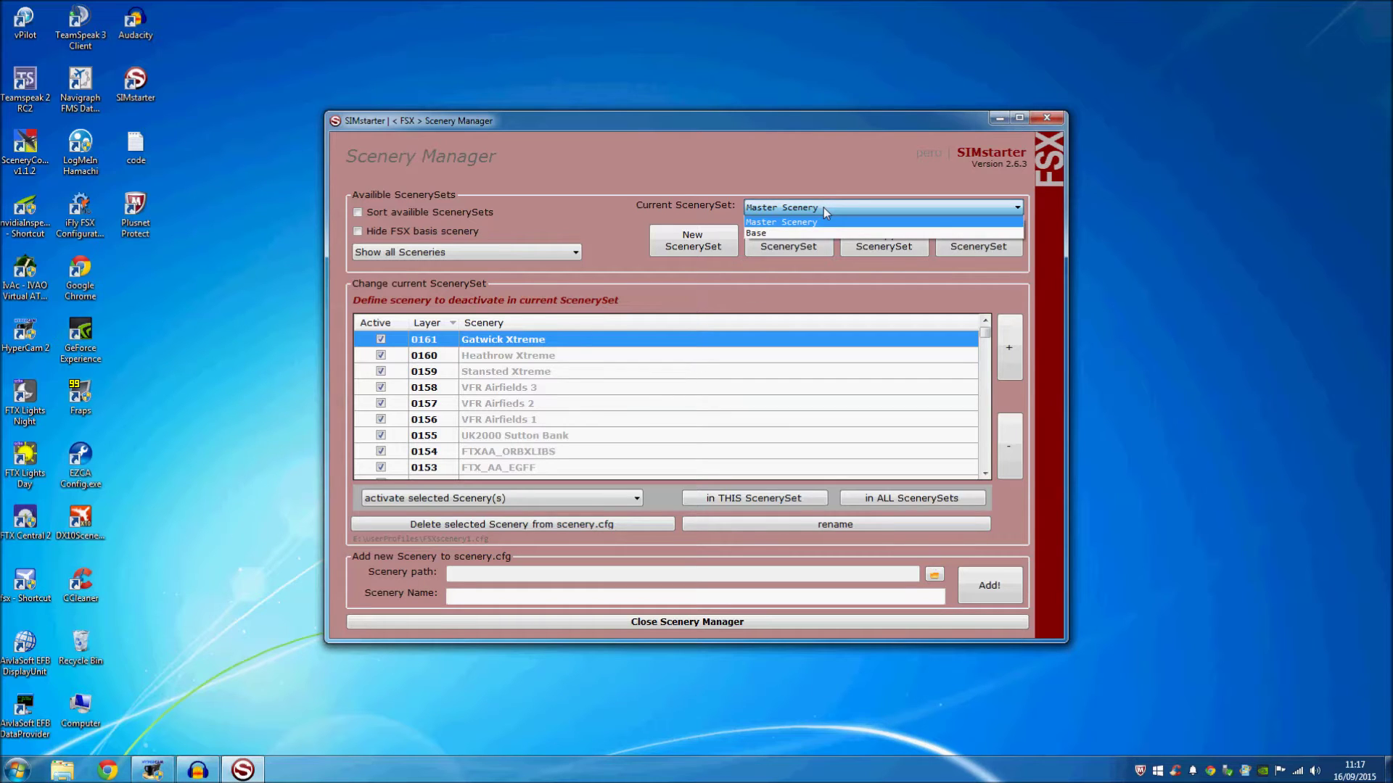
click(824, 208)
click(873, 210)
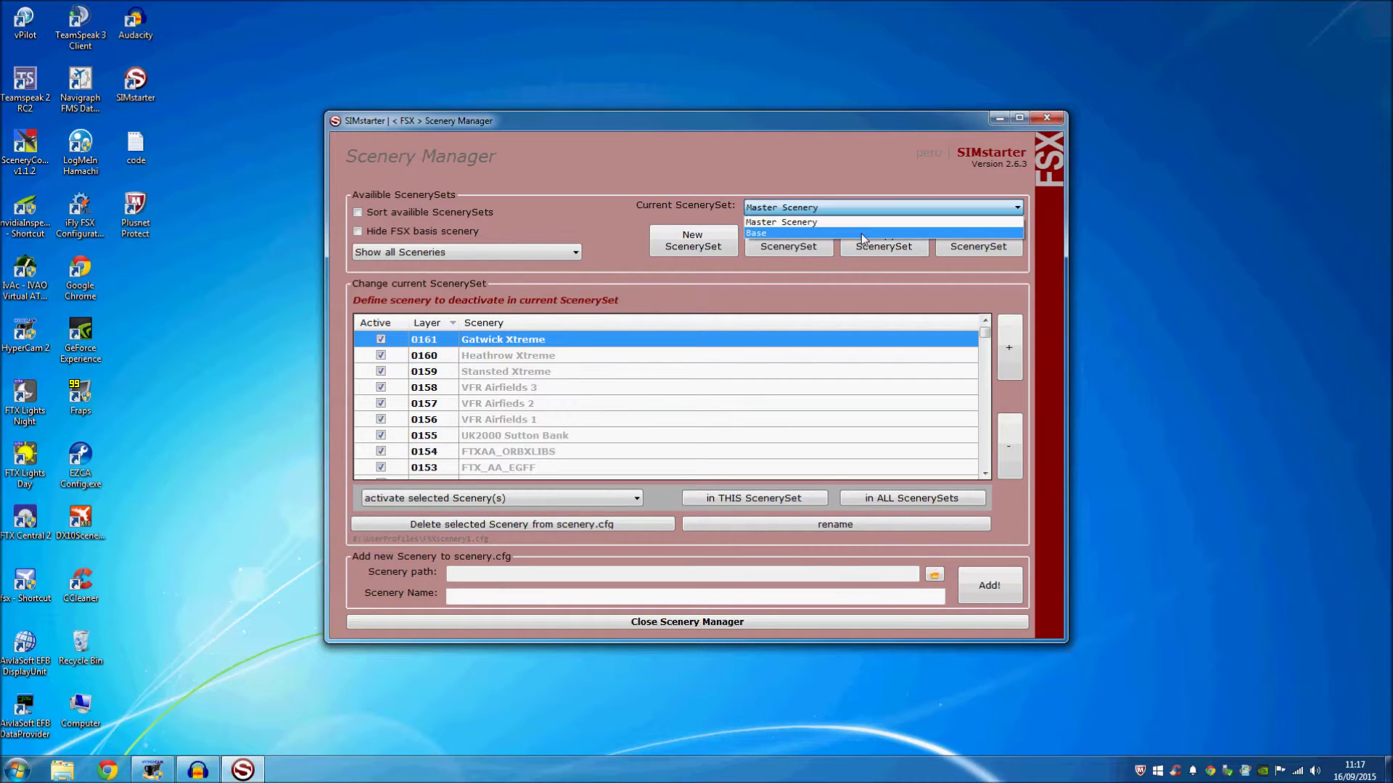
click(860, 234)
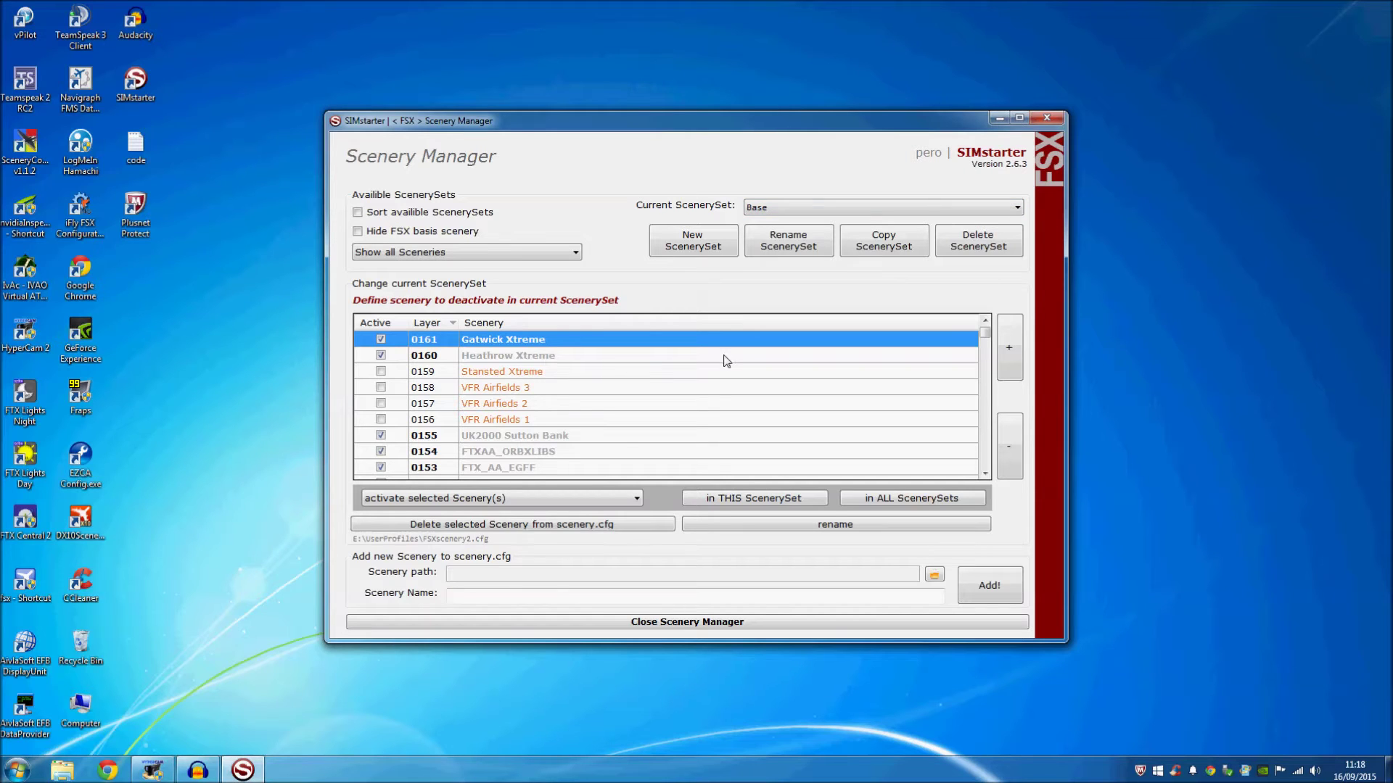
click(380, 355)
click(380, 339)
click(380, 436)
click(380, 451)
click(380, 468)
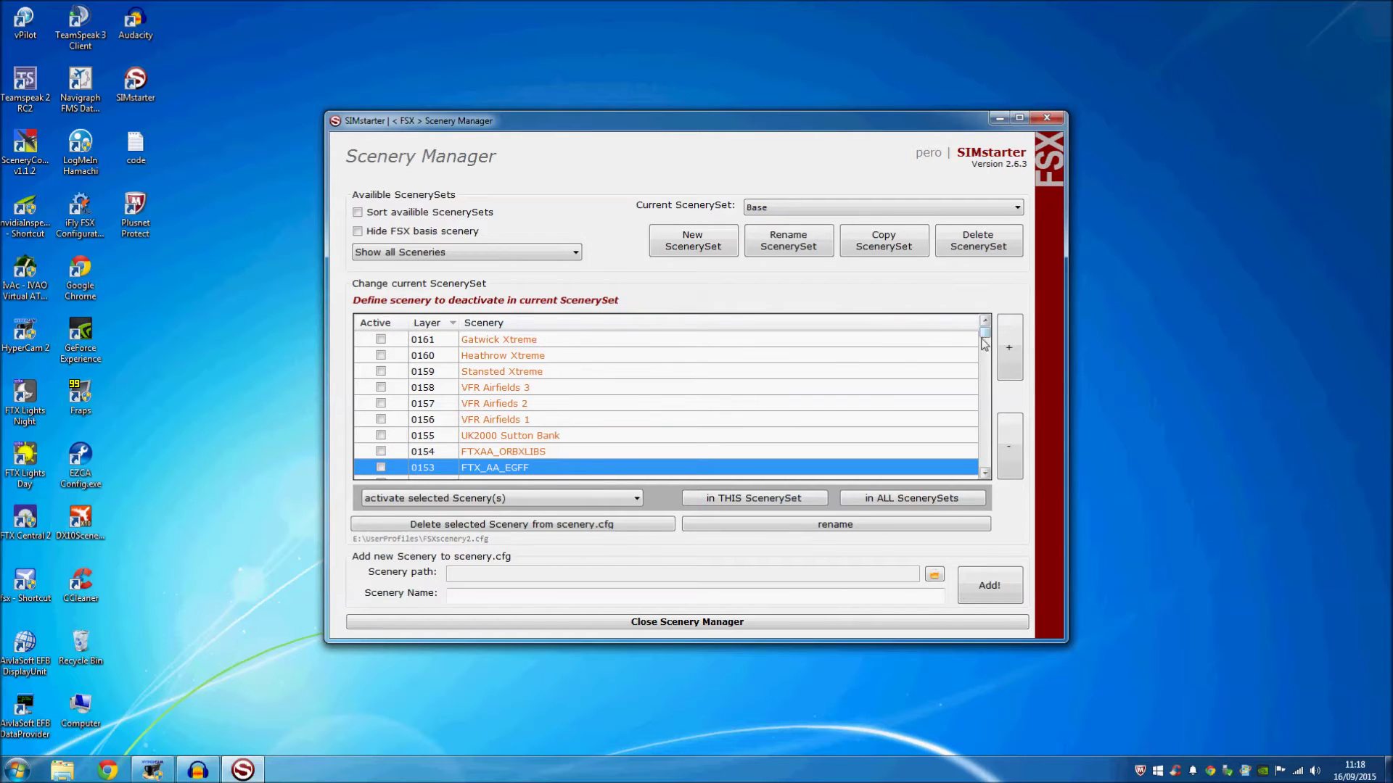
Compare the Master Scenery set with the Base set, and close the Scenery Manager without commenting the changes.
click(801, 209)
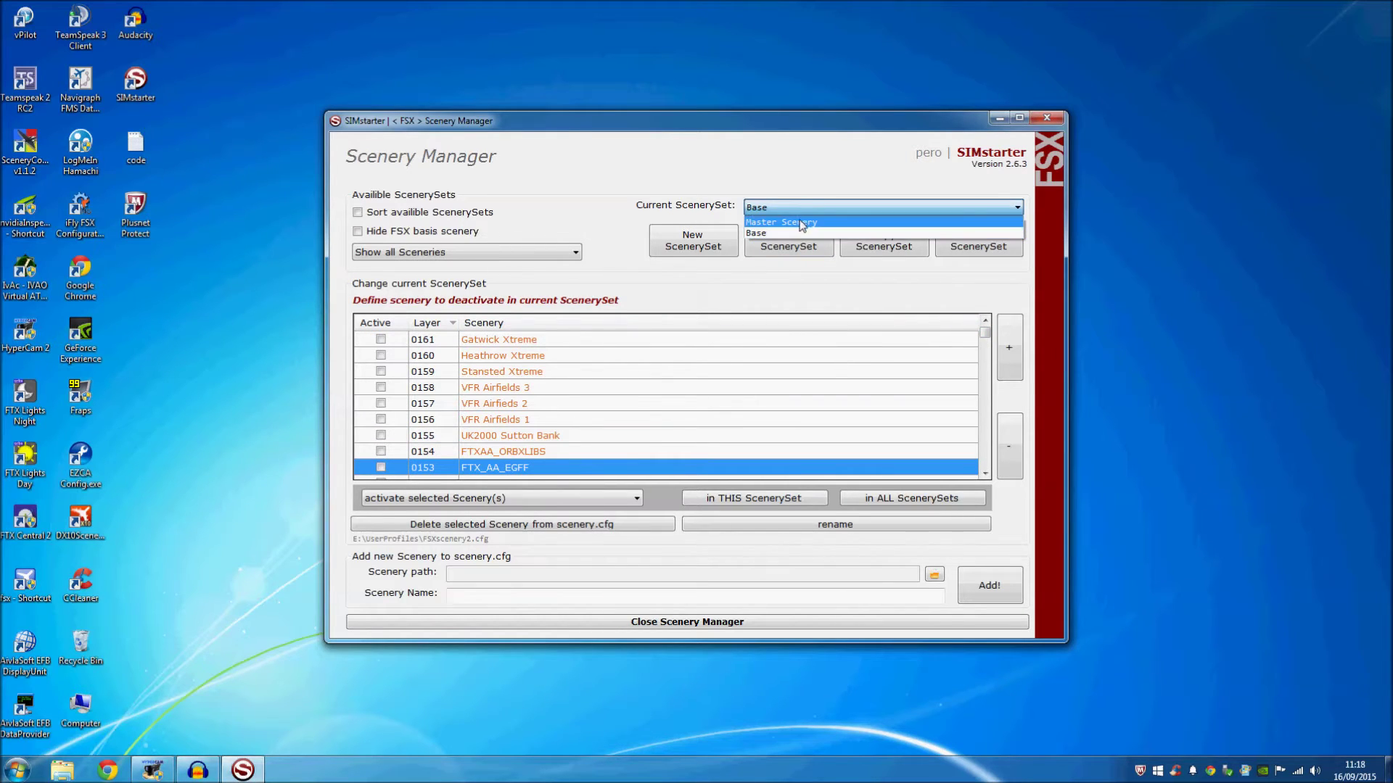
click(799, 222)
mouse_move(985, 334)
mouse_down()
mouse_move(985, 354)
mouse_move(989, 340)
mouse_up()
click(836, 204)
click(831, 229)
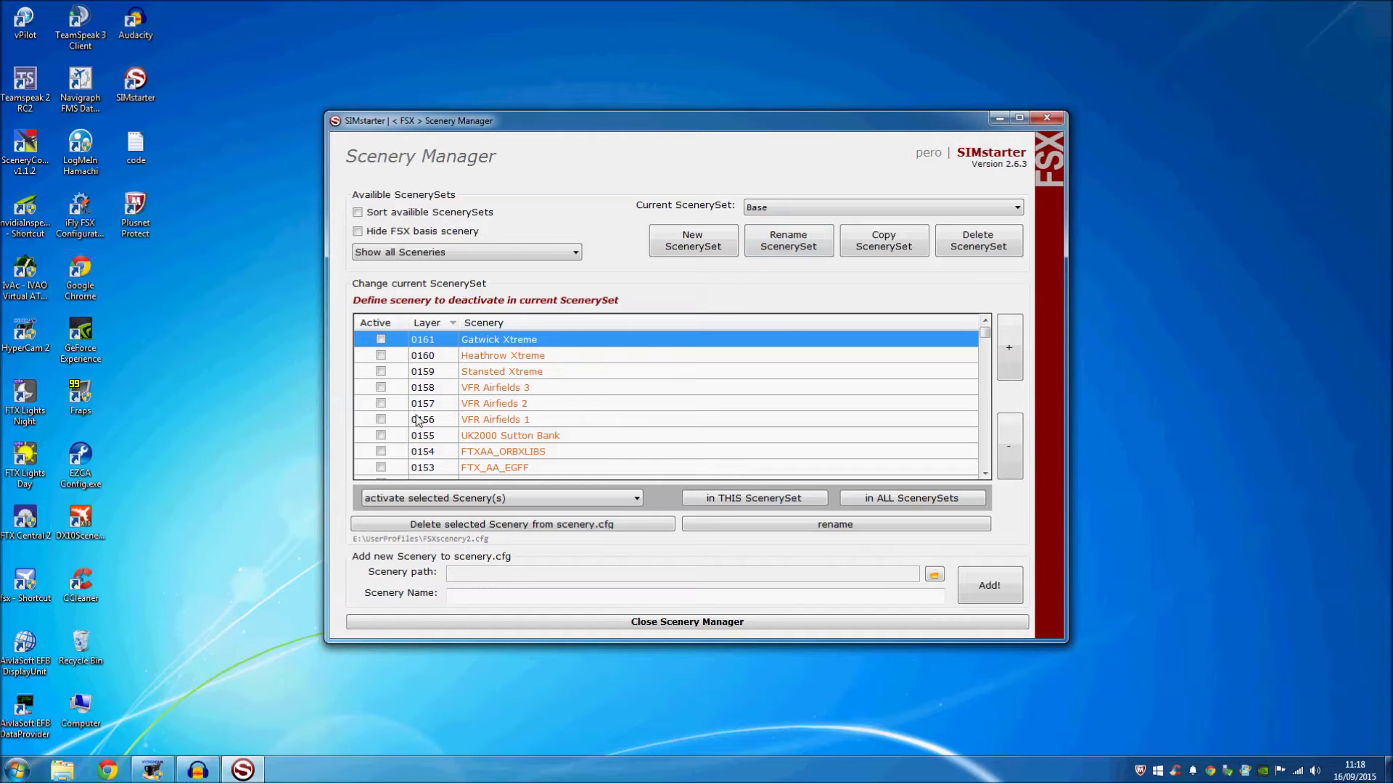
mouse_move(985, 332)
mouse_down()
mouse_move(987, 348)
mouse_move(986, 333)
mouse_up()
click(746, 623)
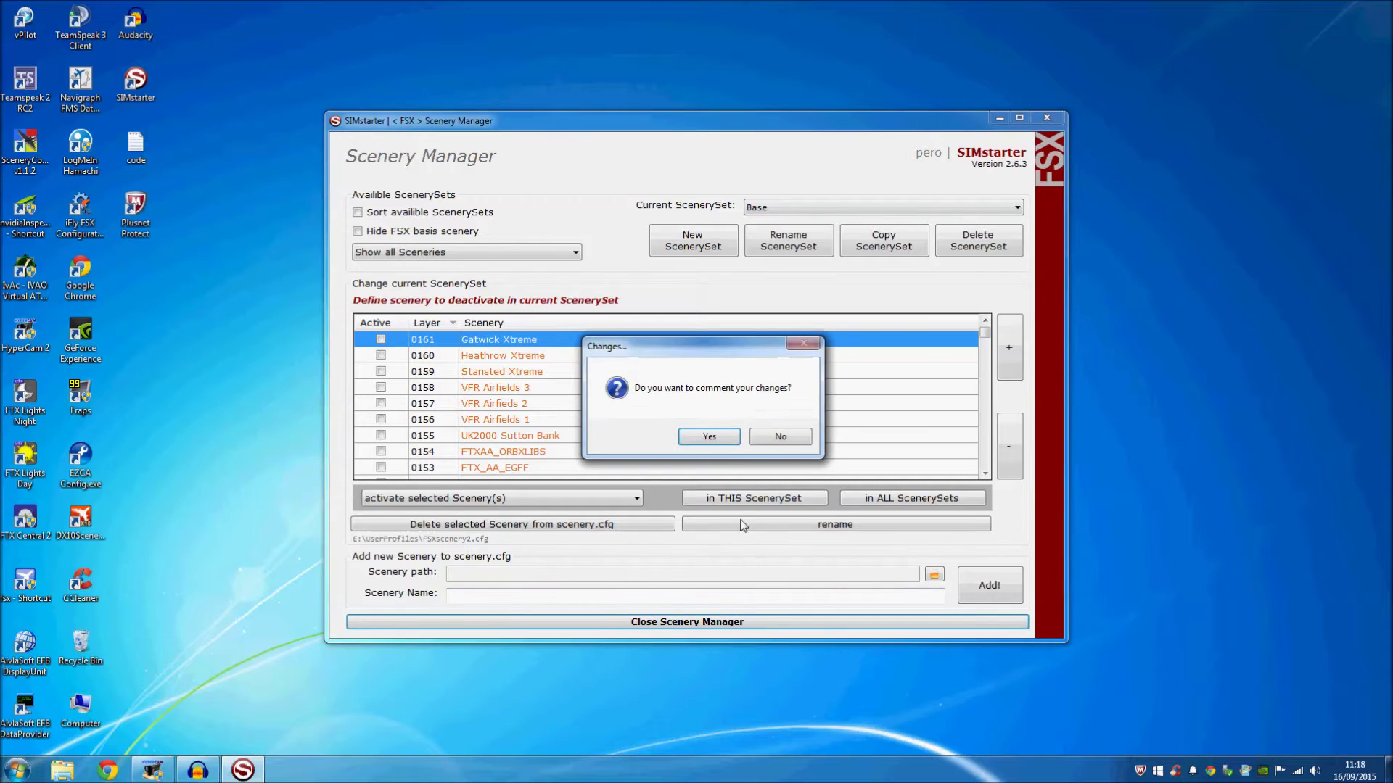
click(781, 437)
Dismiss the CCleaner alert and view the installed aircraft in the Livery Manager, including the Airbus A319 easyJet G-EZAX, before closing it.
click(531, 81)
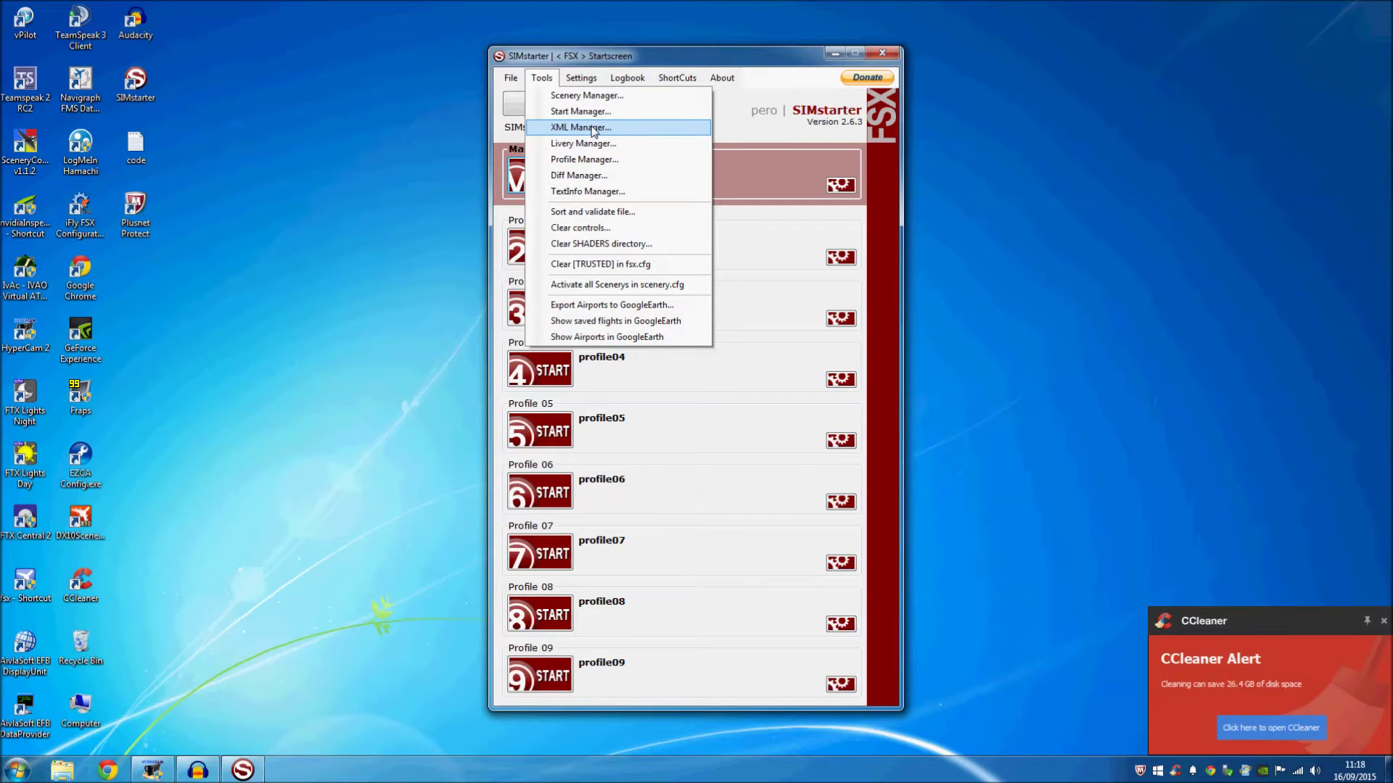
click(1384, 622)
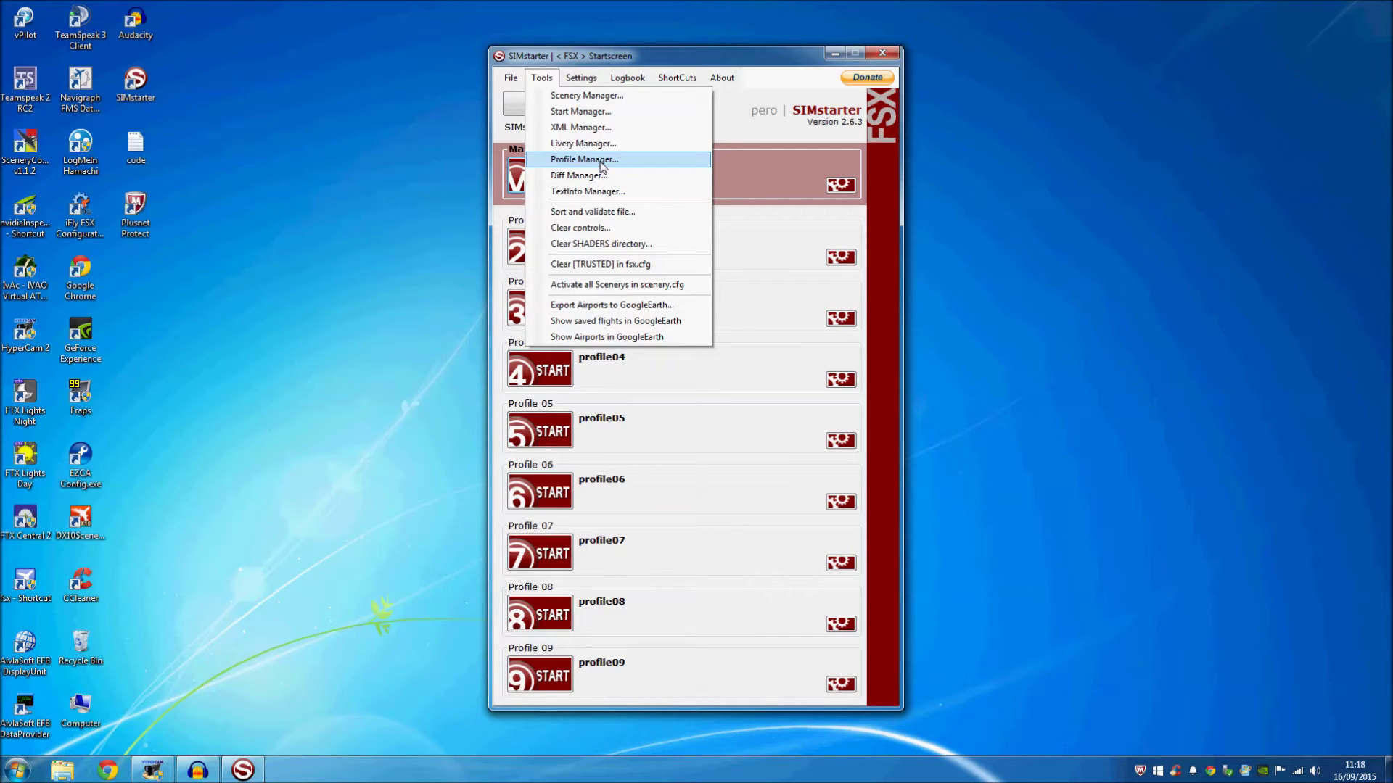
click(598, 144)
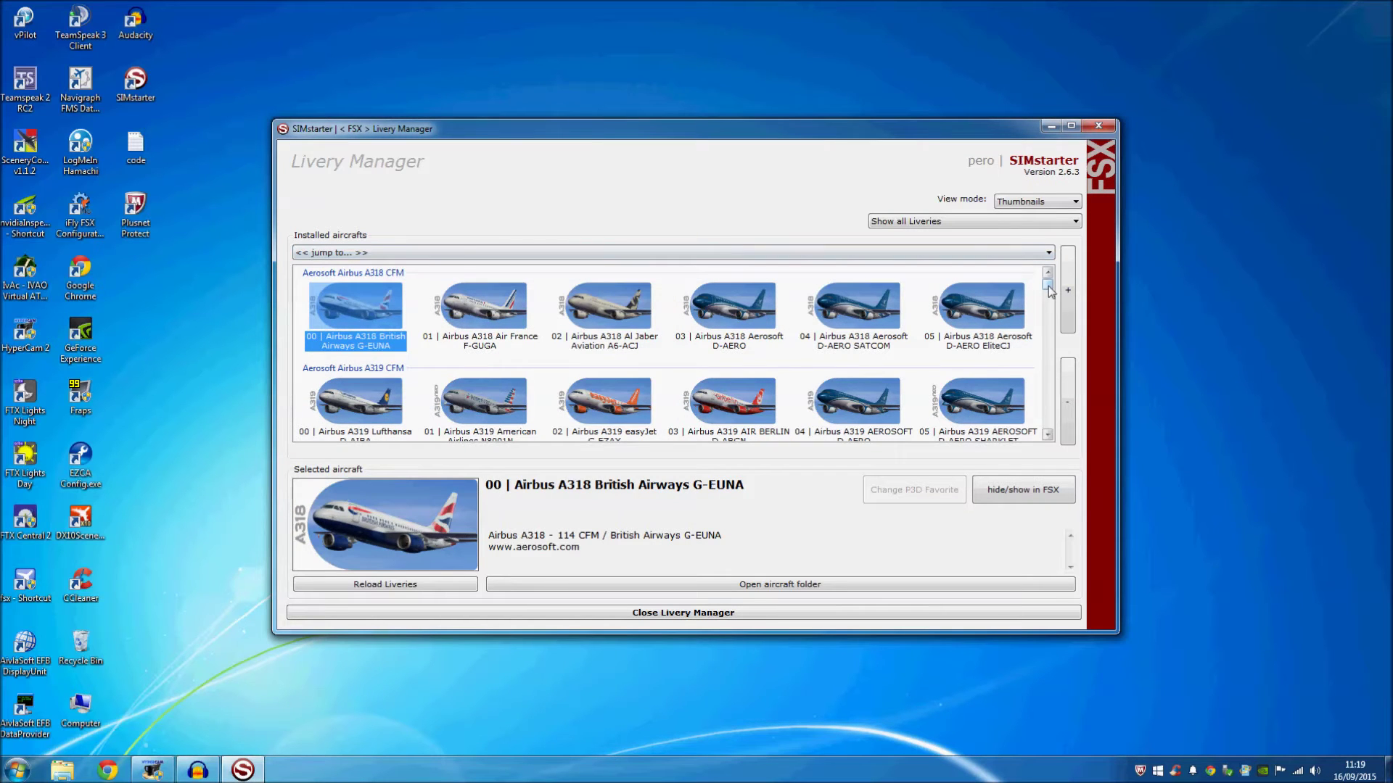
mouse_move(1048, 288)
mouse_down()
mouse_move(1049, 331)
mouse_move(1036, 273)
mouse_up()
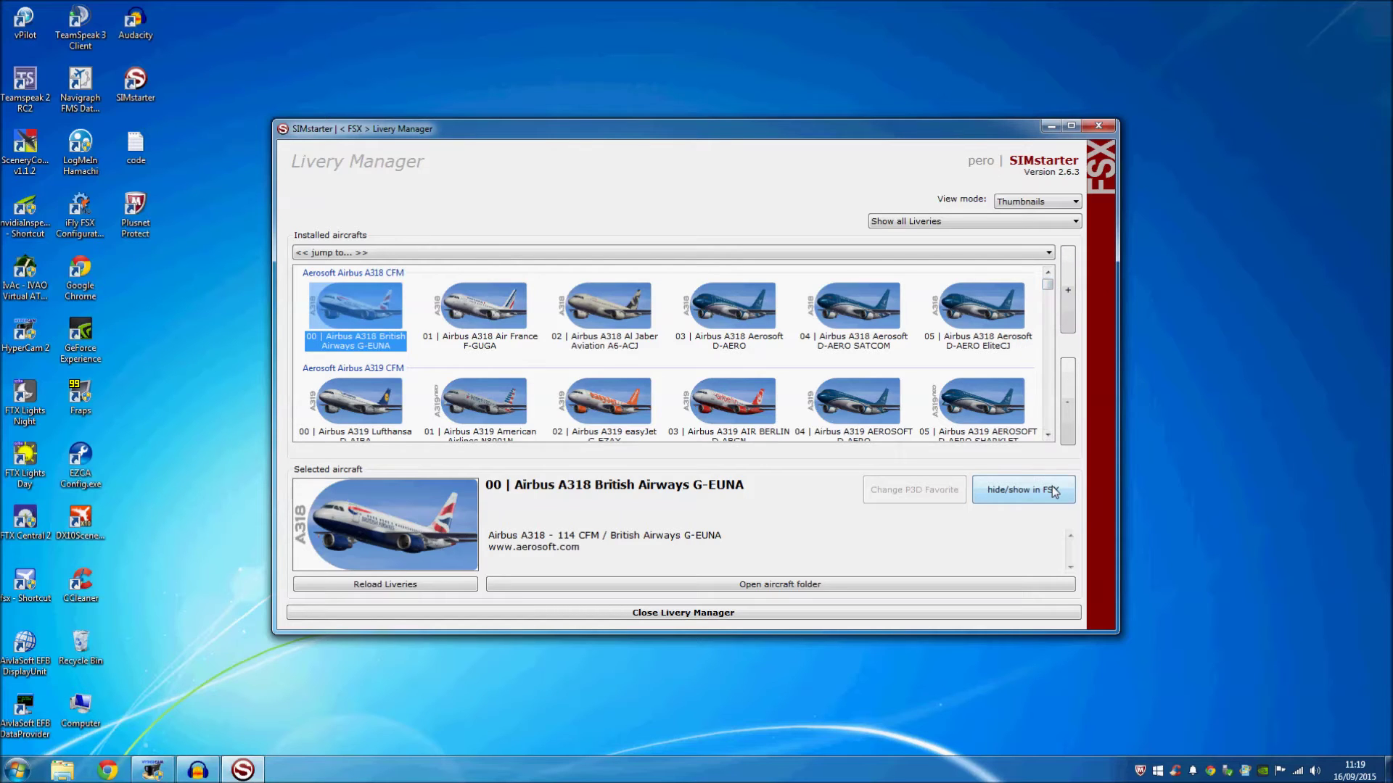
click(590, 407)
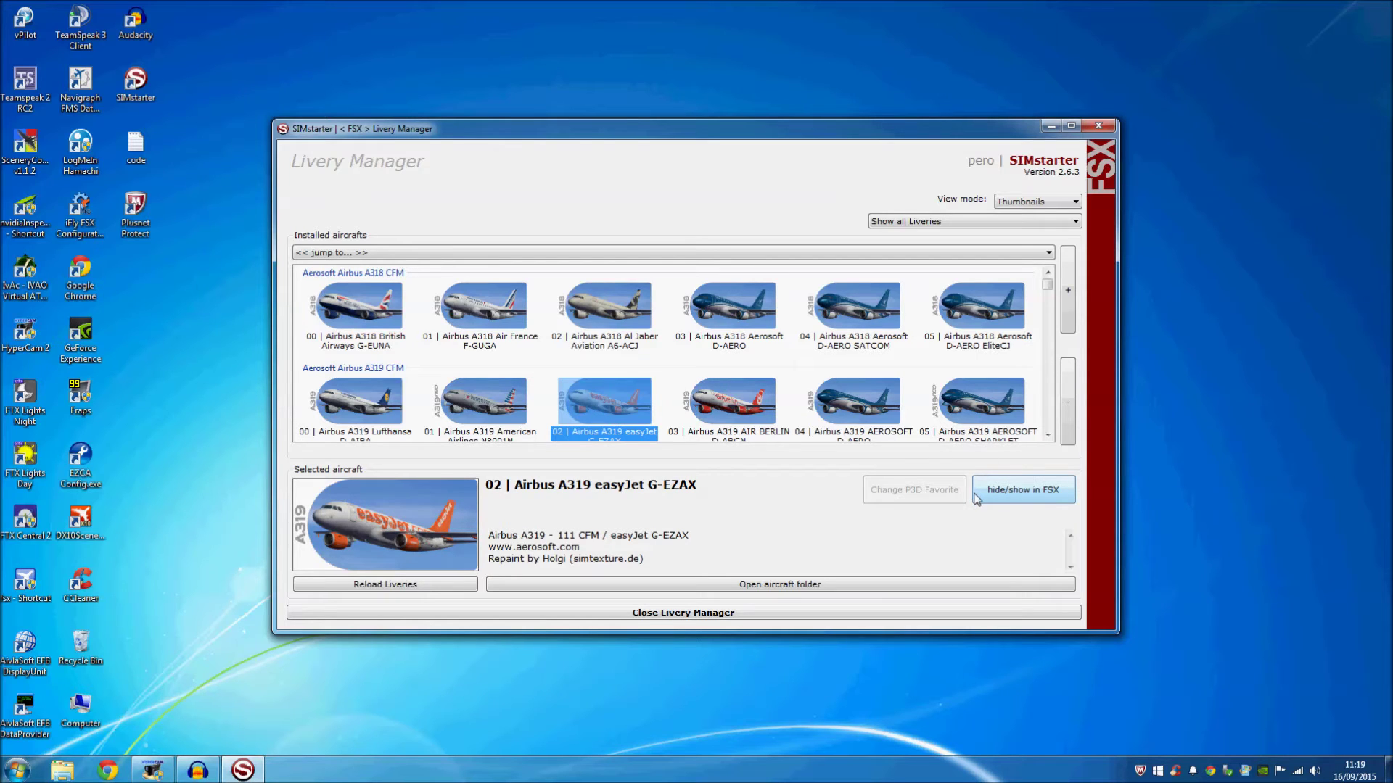
click(724, 613)
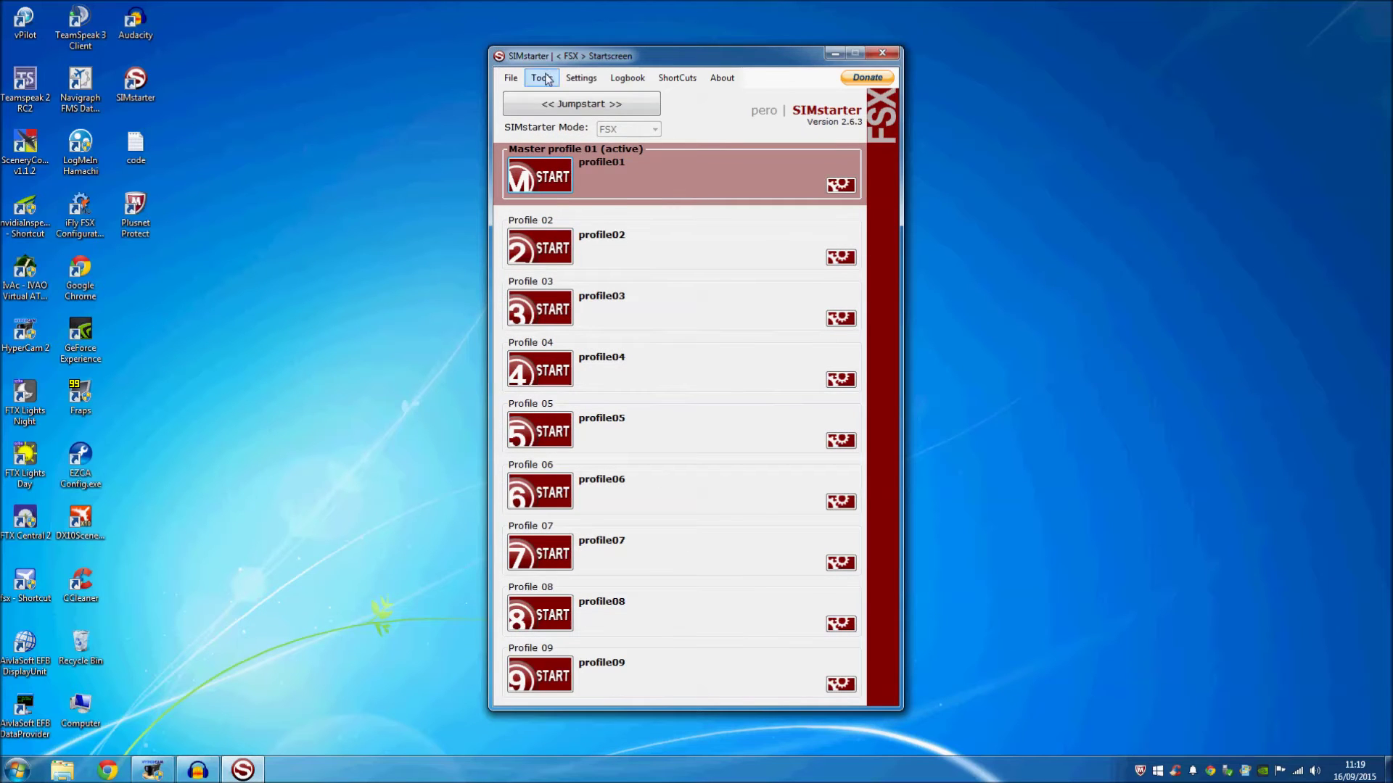
Examine the selected and possible values of the SlewTextInfo and TextInfo entries in the TextInfo Manager, and close it.
click(546, 79)
click(592, 190)
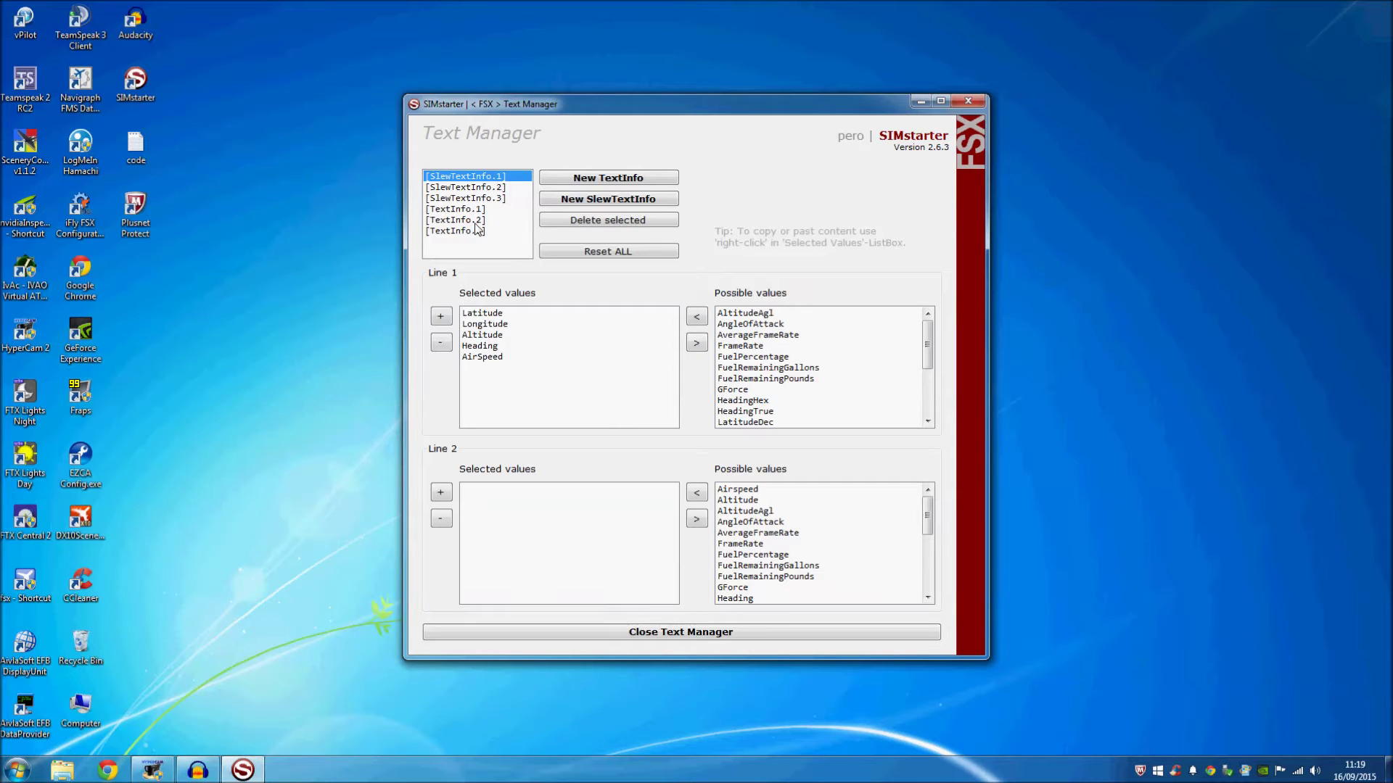
click(465, 187)
click(468, 198)
click(470, 209)
click(471, 220)
click(475, 231)
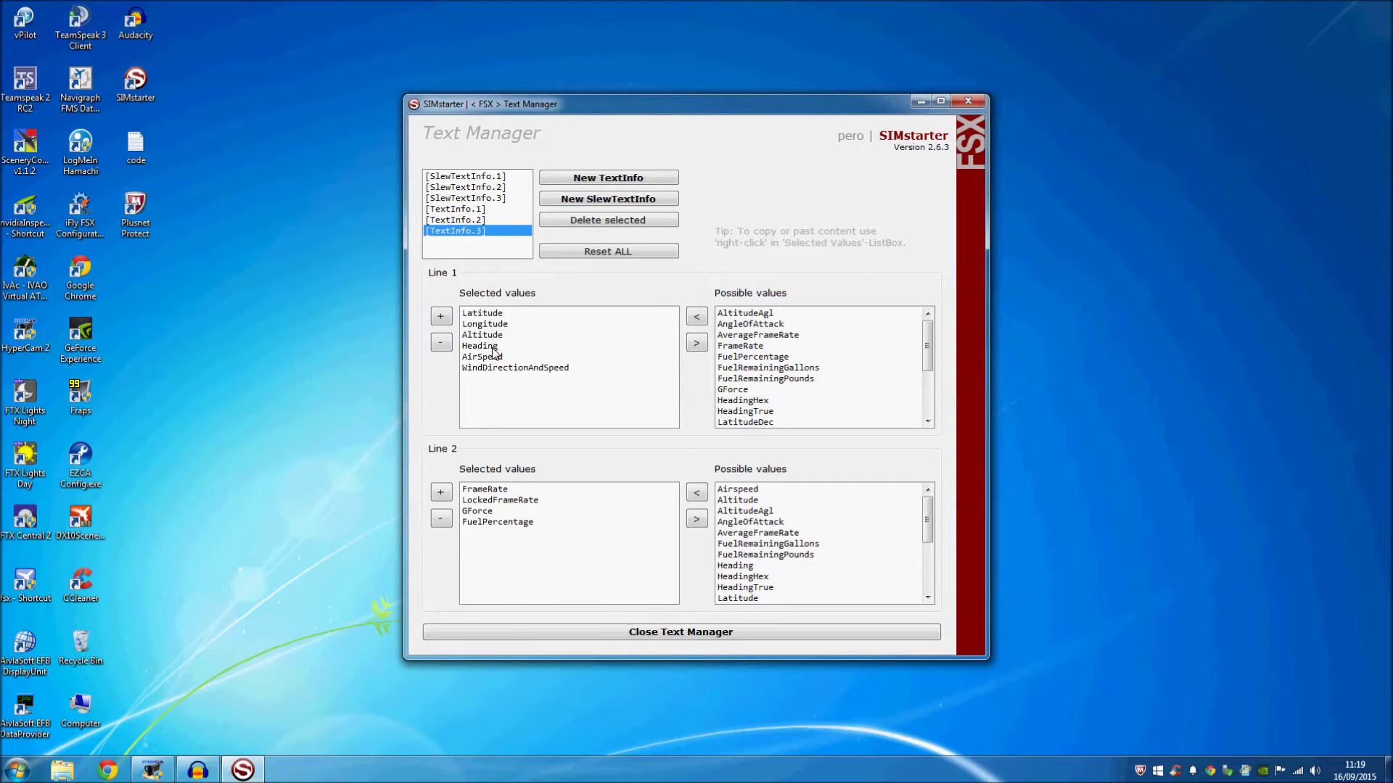
click(467, 210)
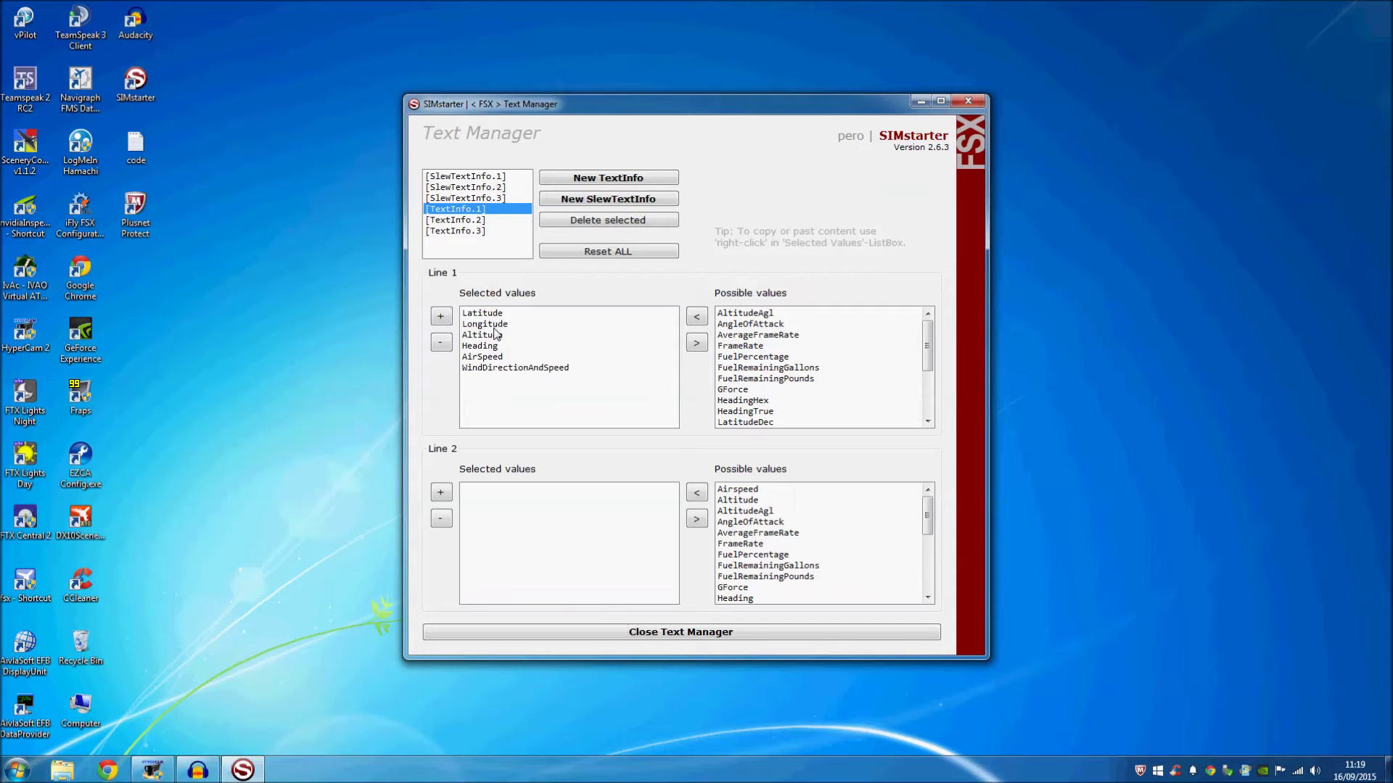
click(475, 200)
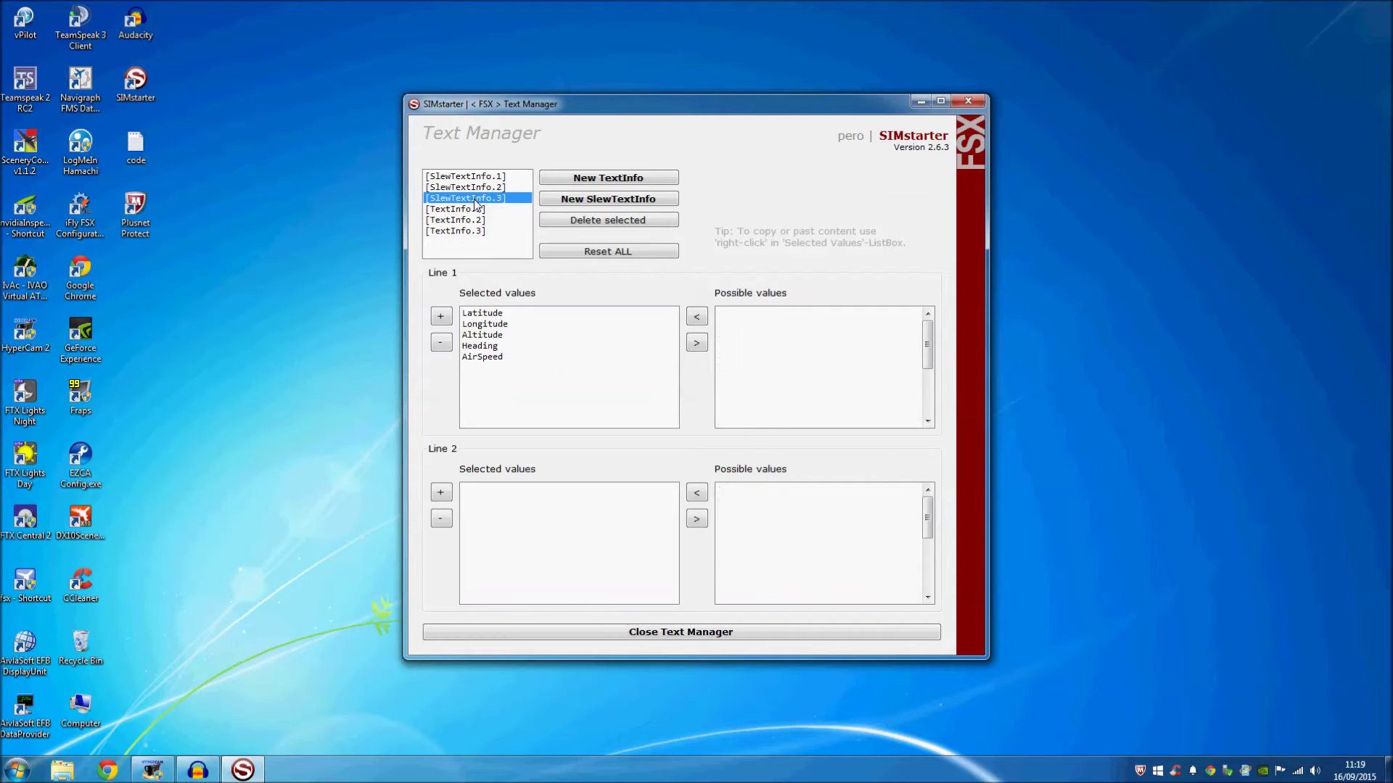
click(476, 221)
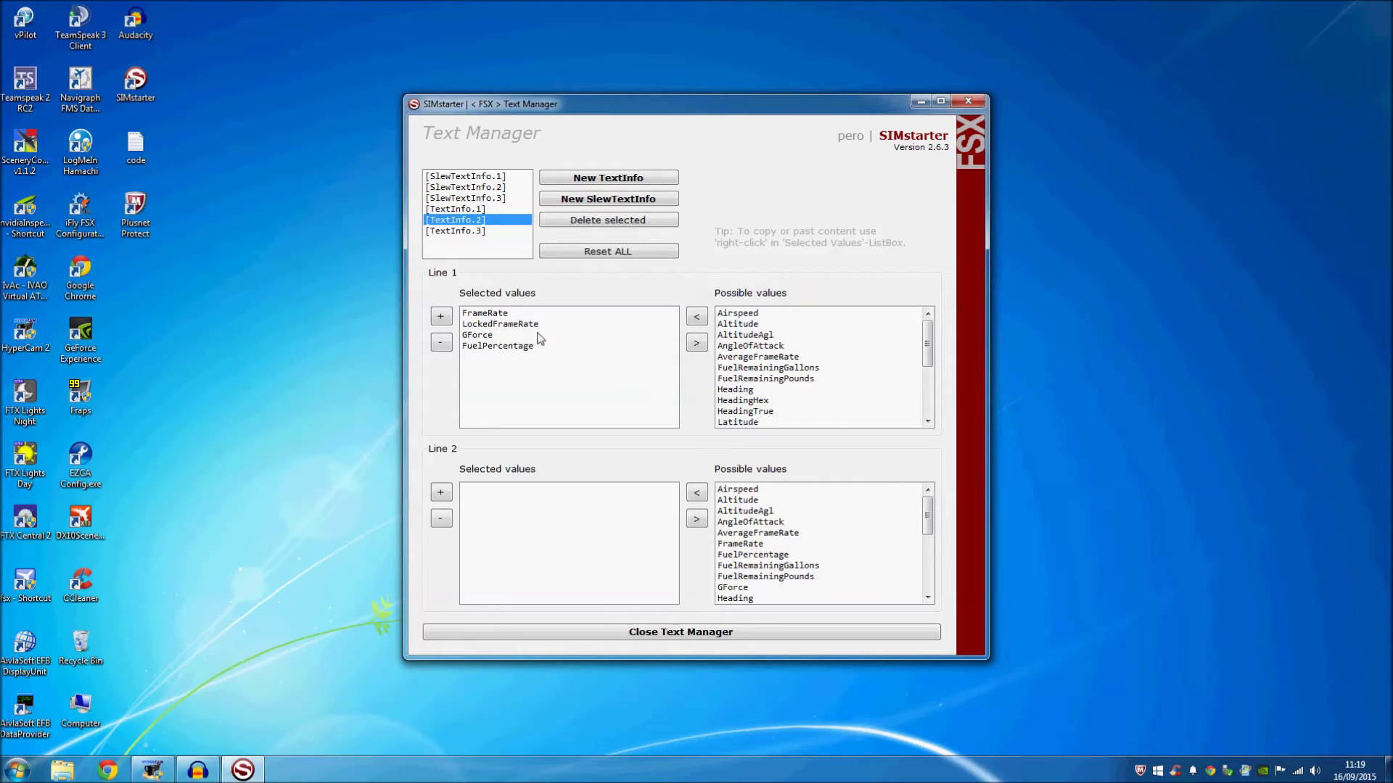
scroll(923, 340, down, 3)
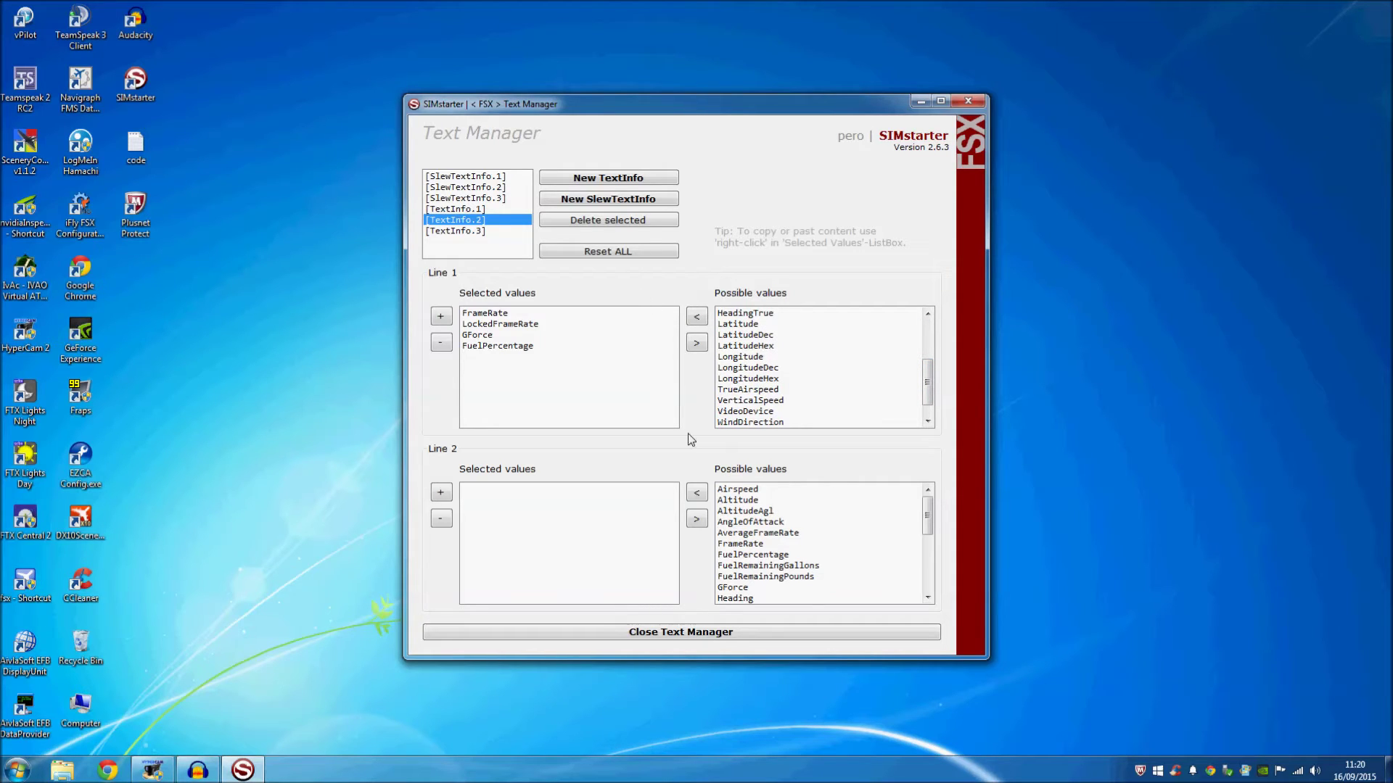
click(701, 631)
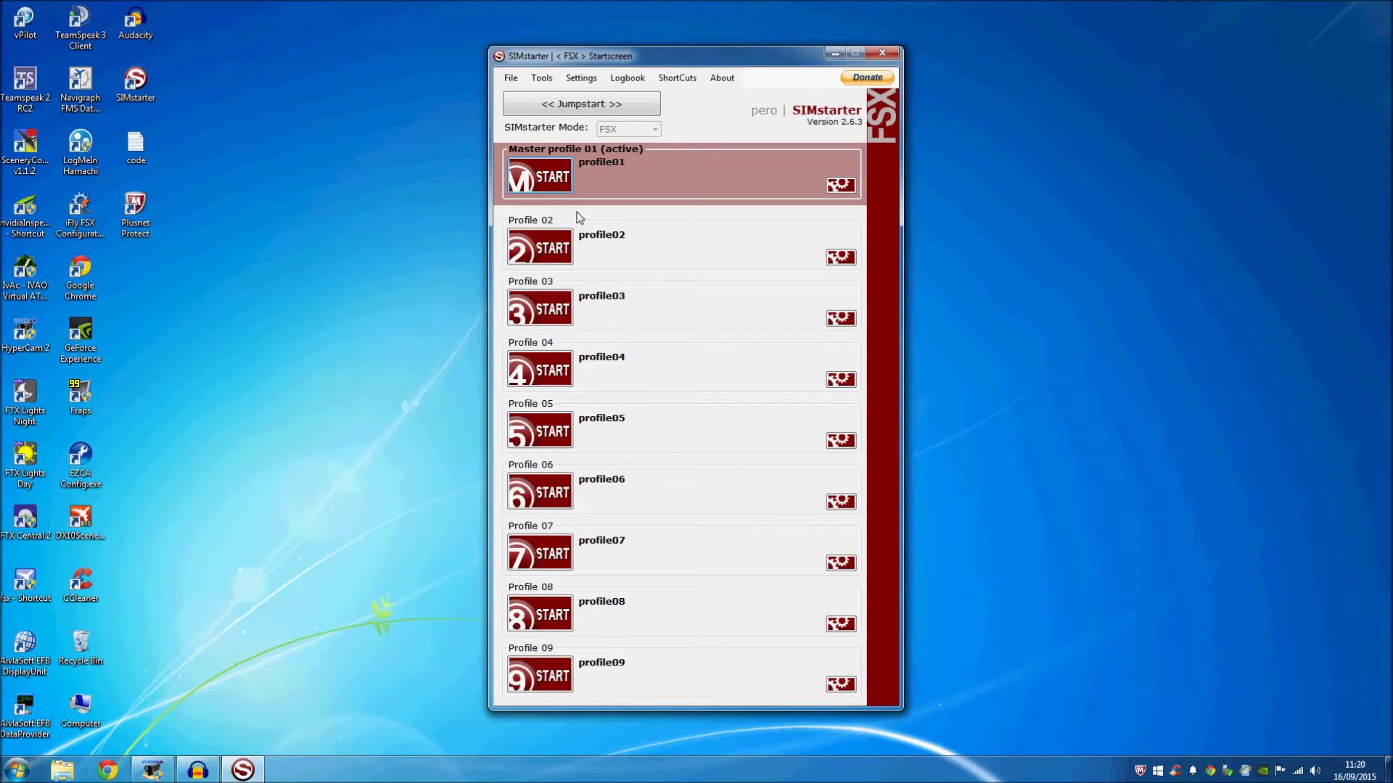
Open the master profile's configuration and review its Graphics, Aircraft, Scenery, Weather and Traffic options.
click(840, 187)
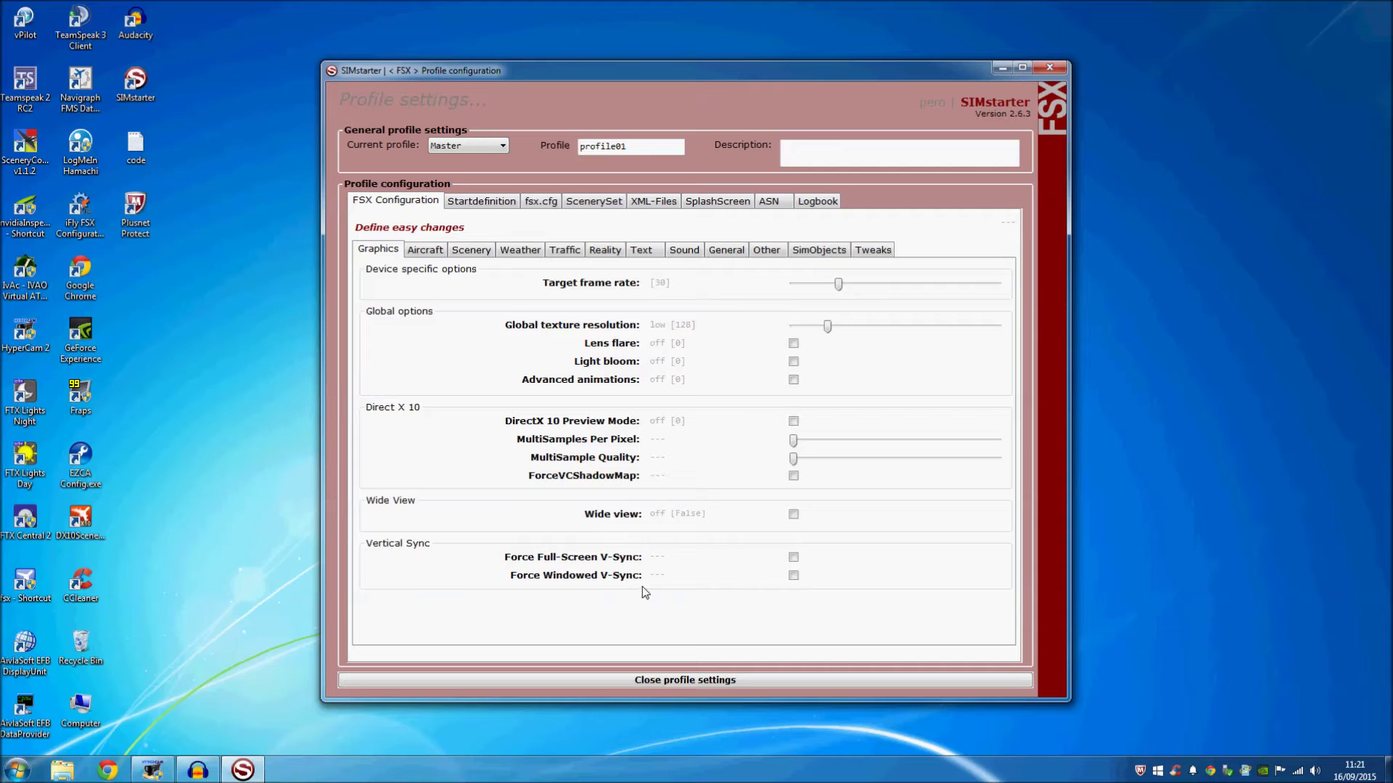
click(426, 251)
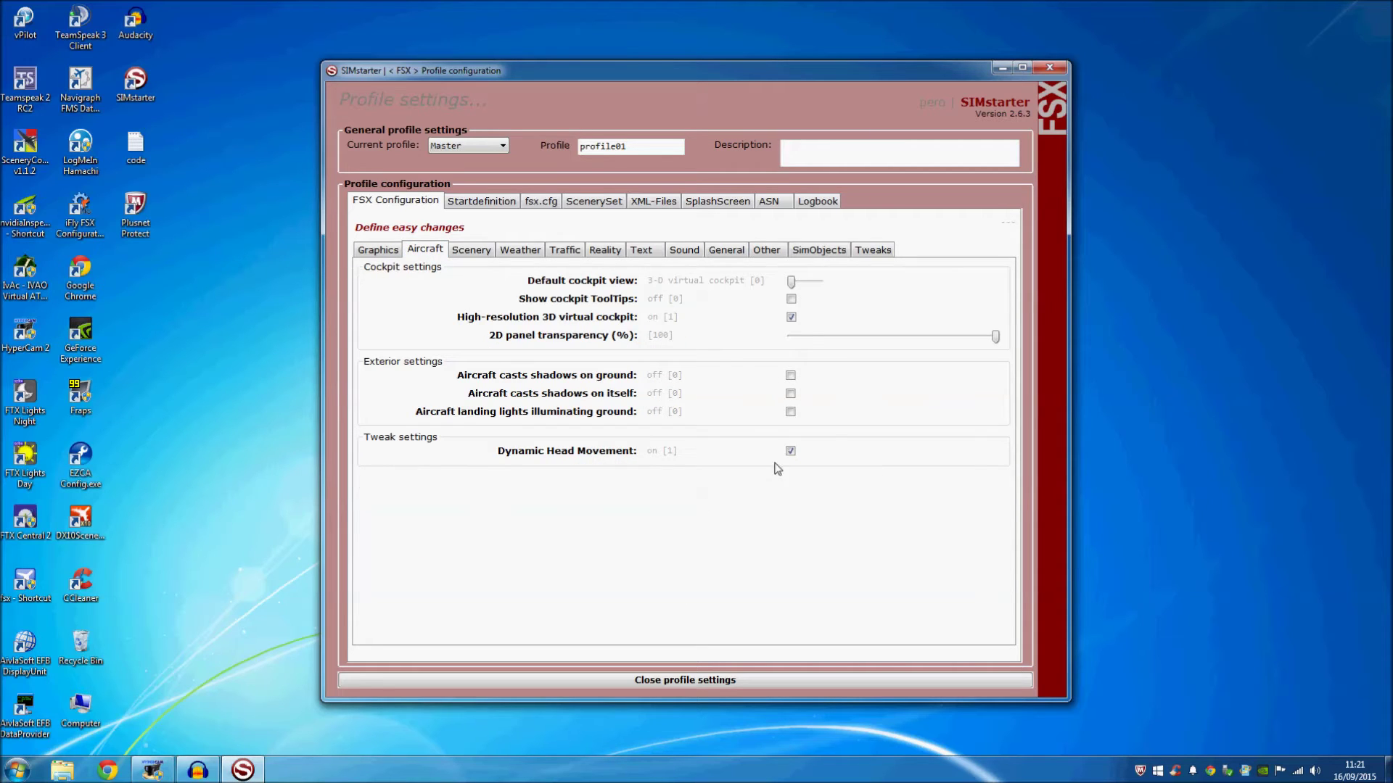
click(468, 254)
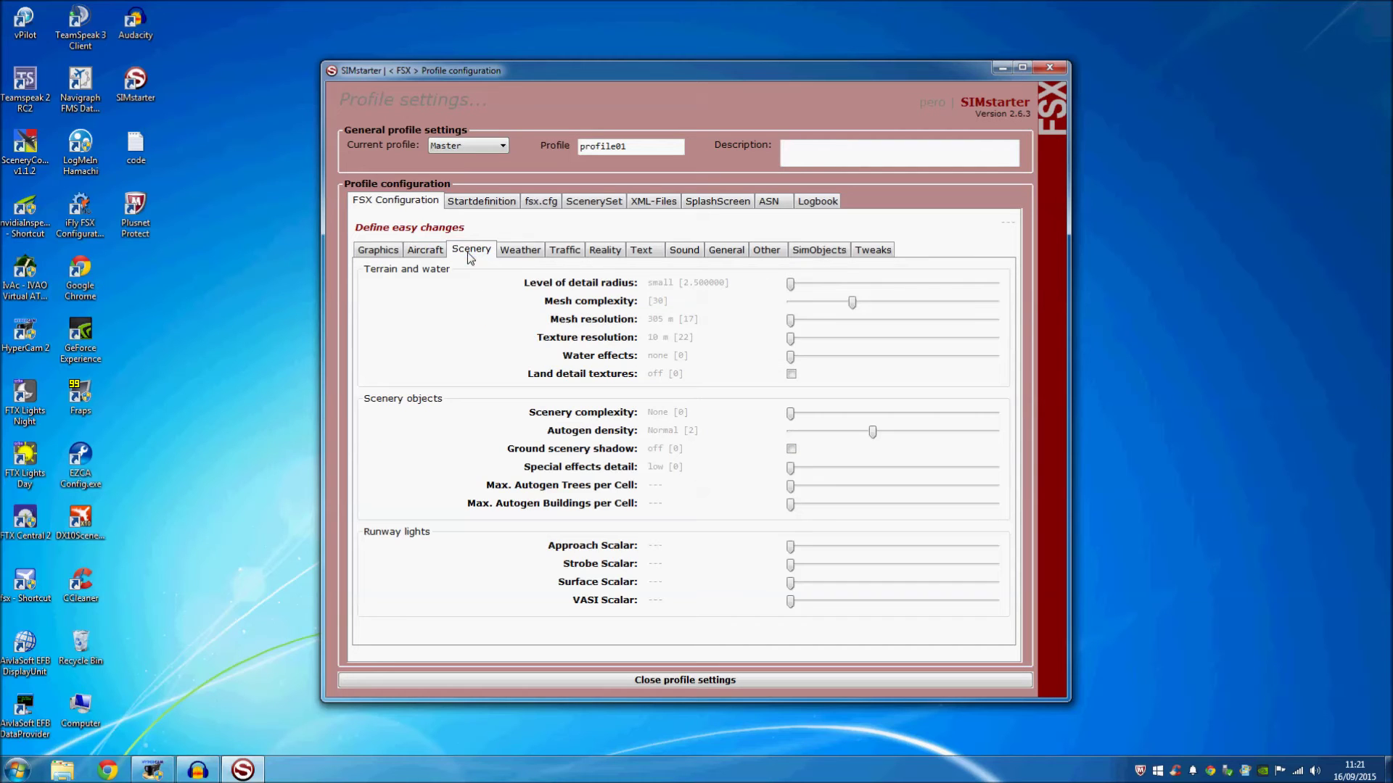
click(525, 245)
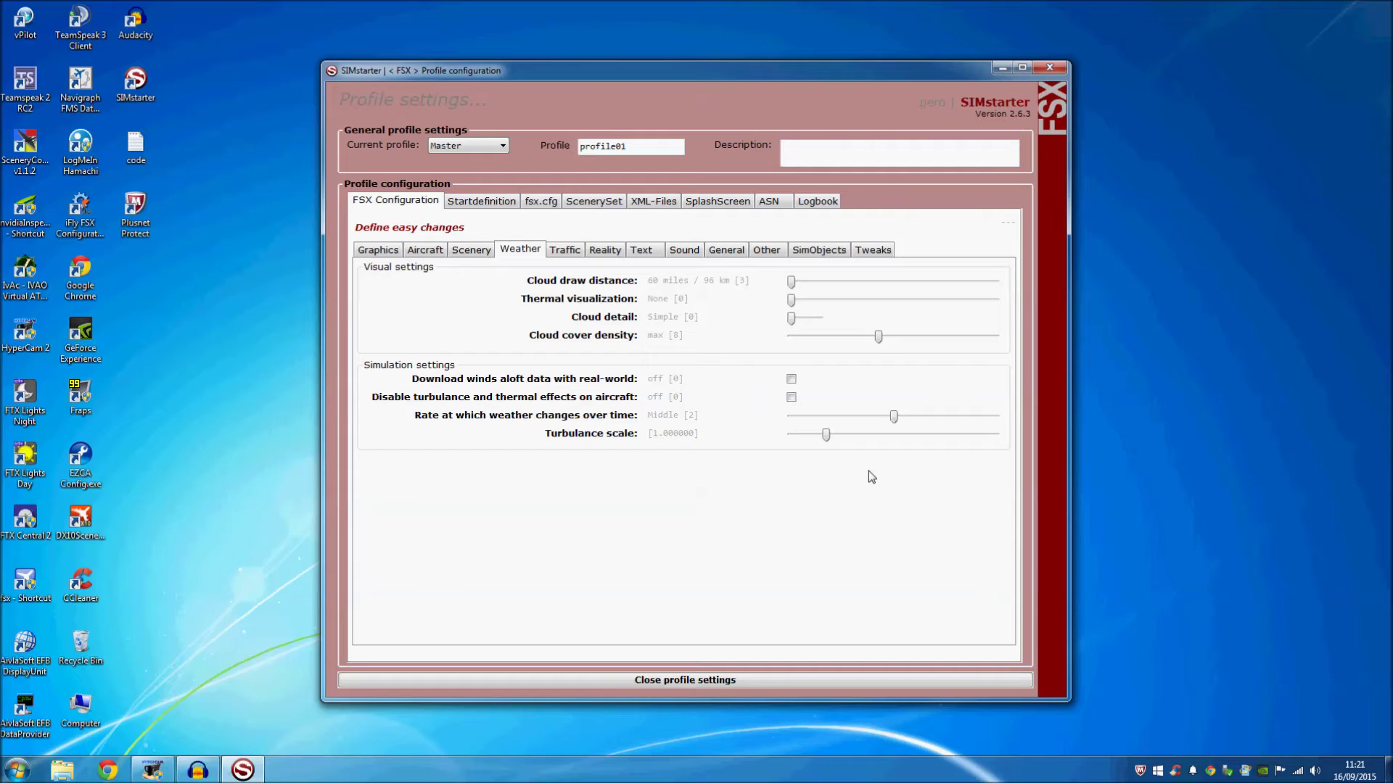
click(559, 251)
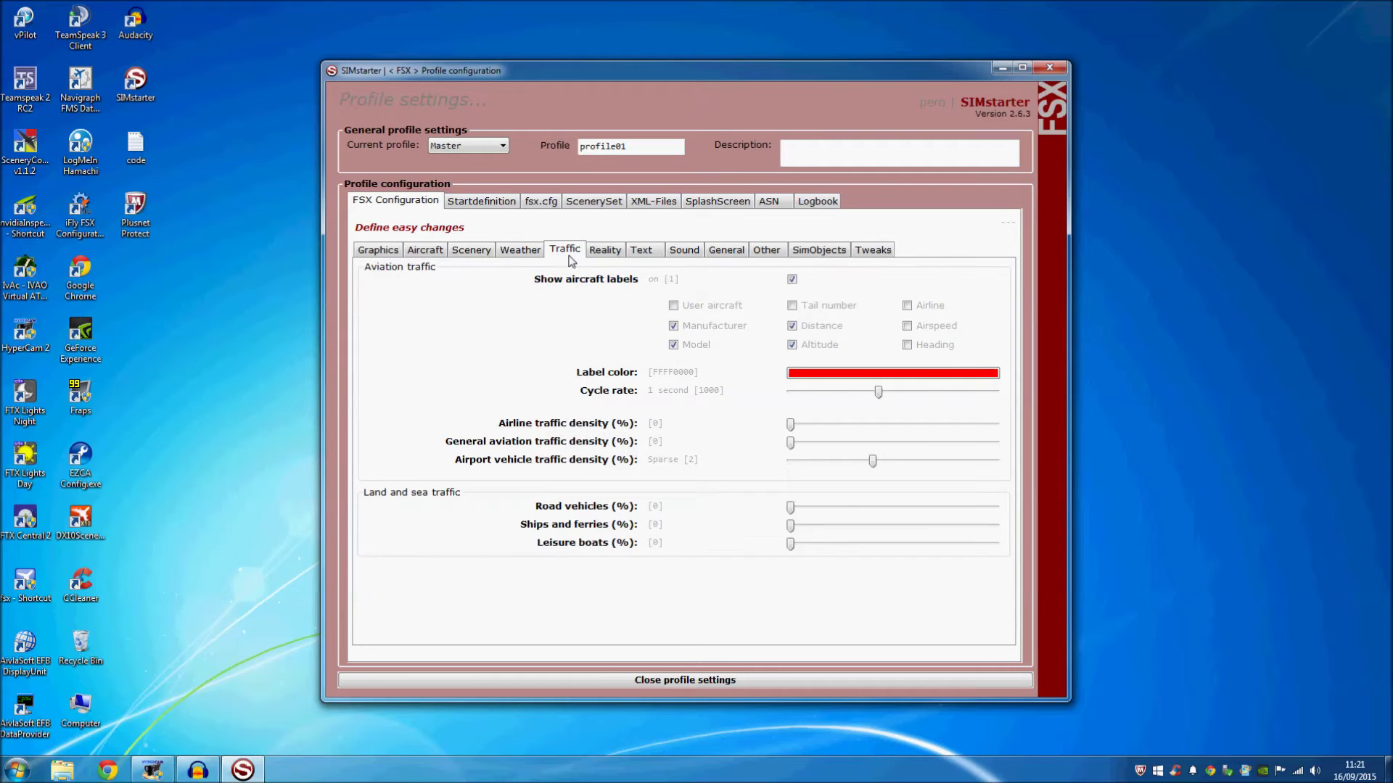
Review the master profile's remaining FSX options, from Reality, Text and Sound through General, Other, SimObjects and Tweaks.
click(606, 251)
click(645, 254)
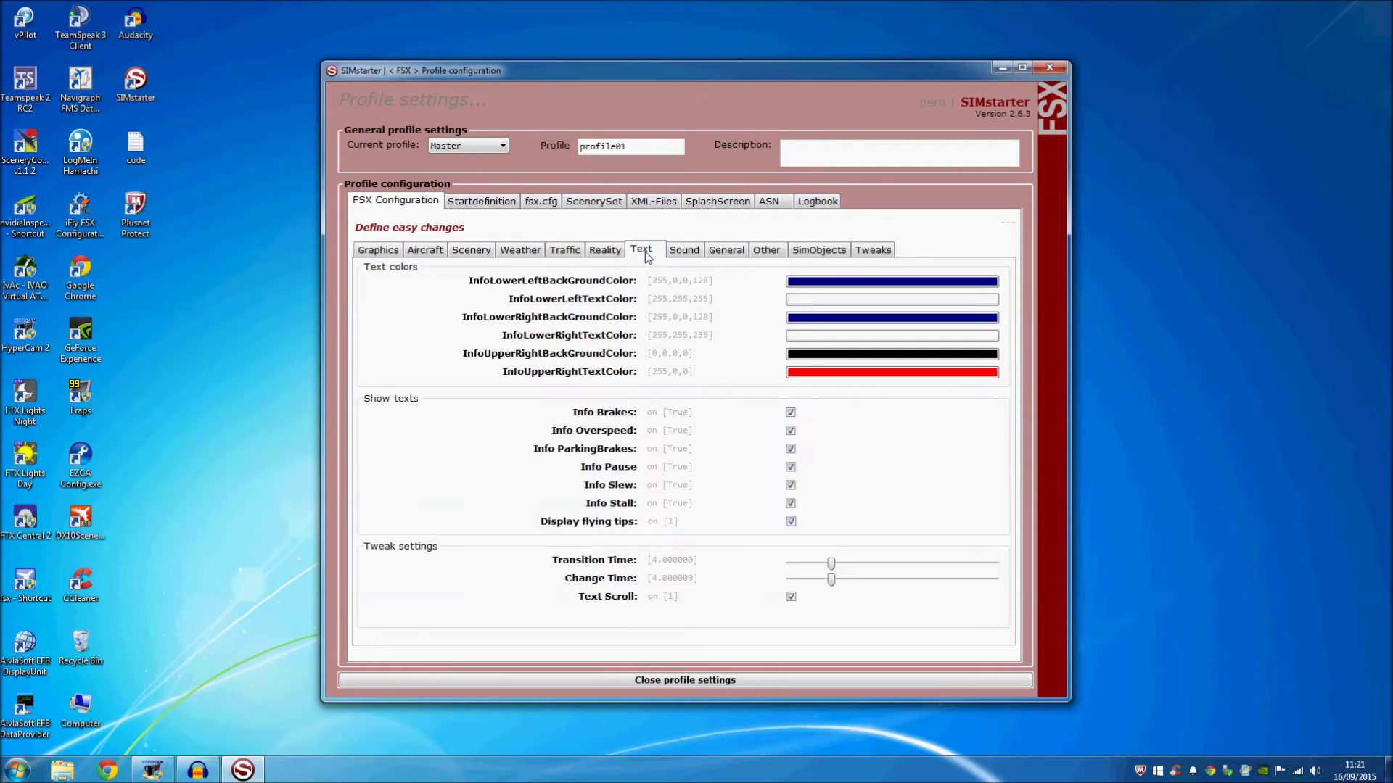
click(689, 251)
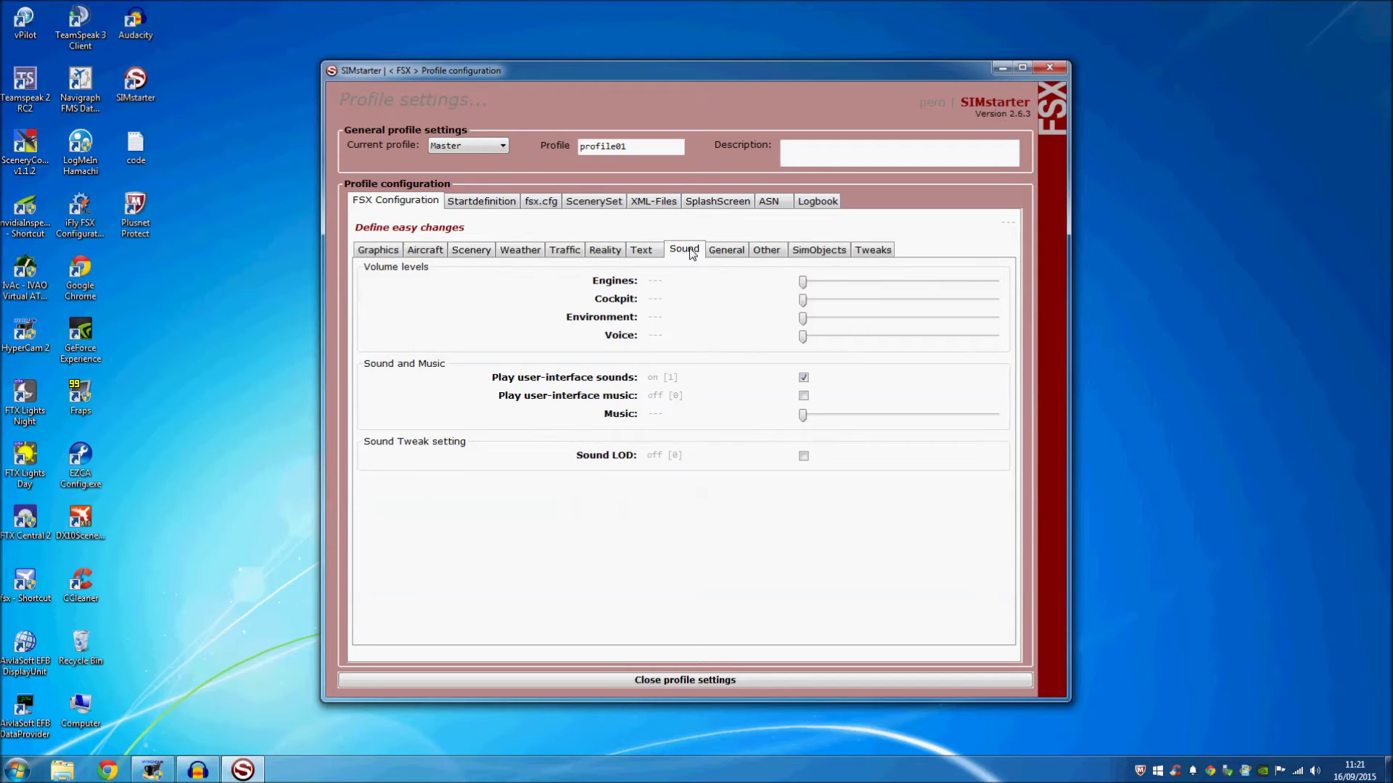
click(736, 251)
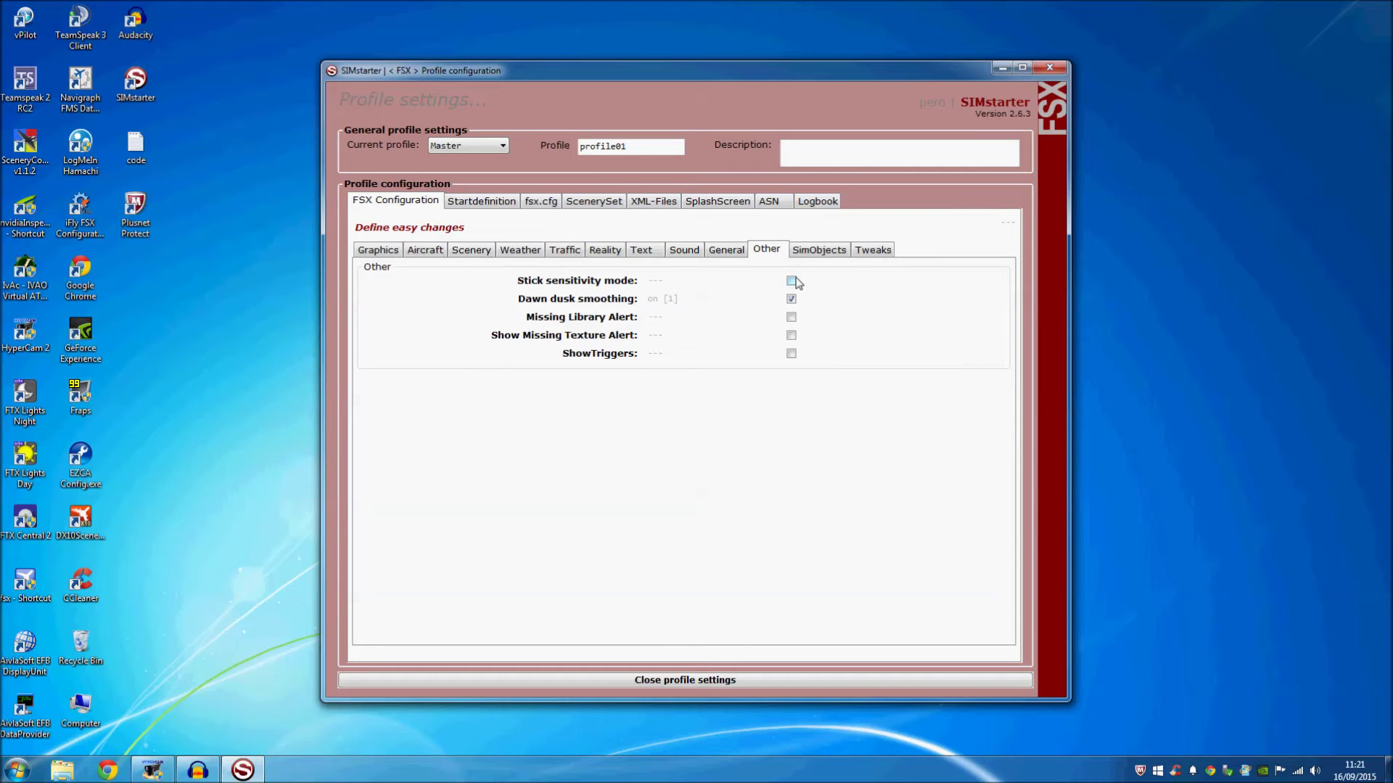
click(814, 254)
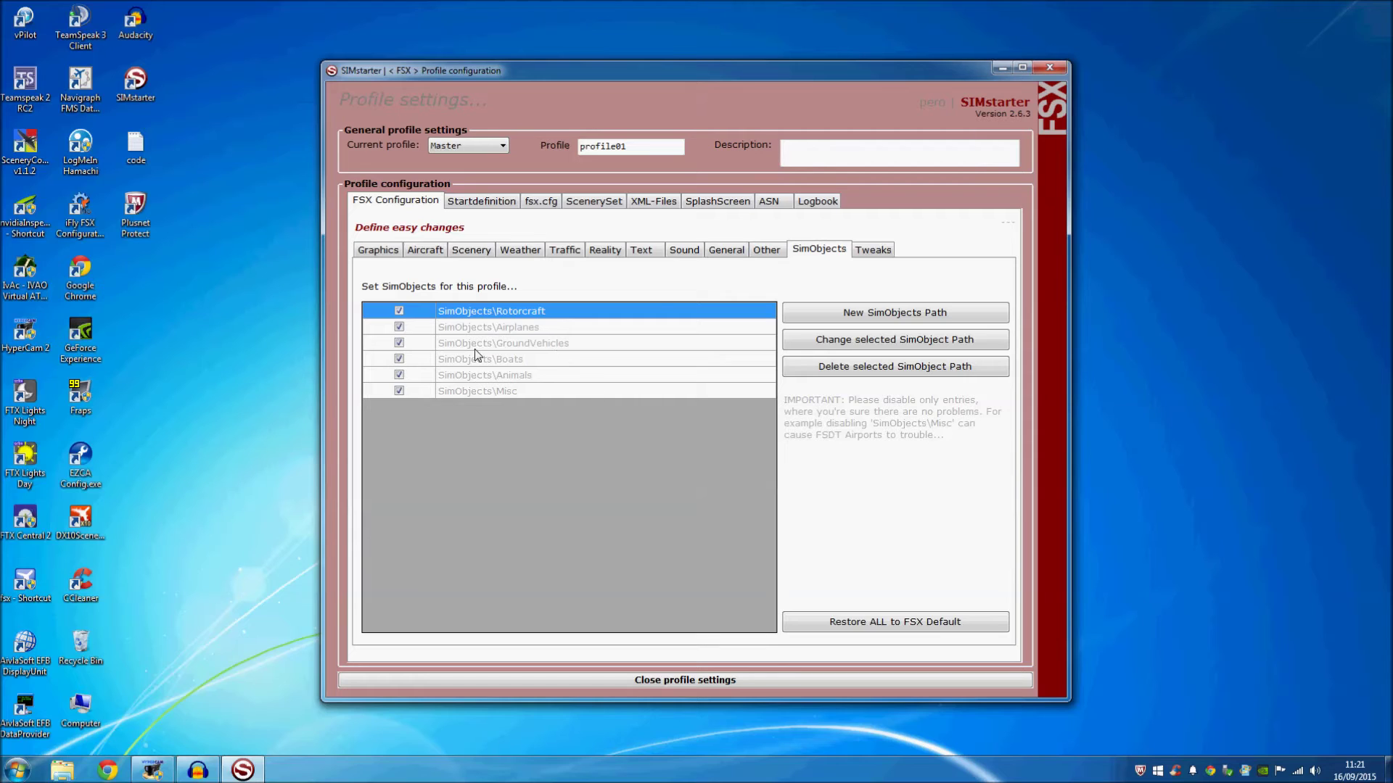
click(873, 252)
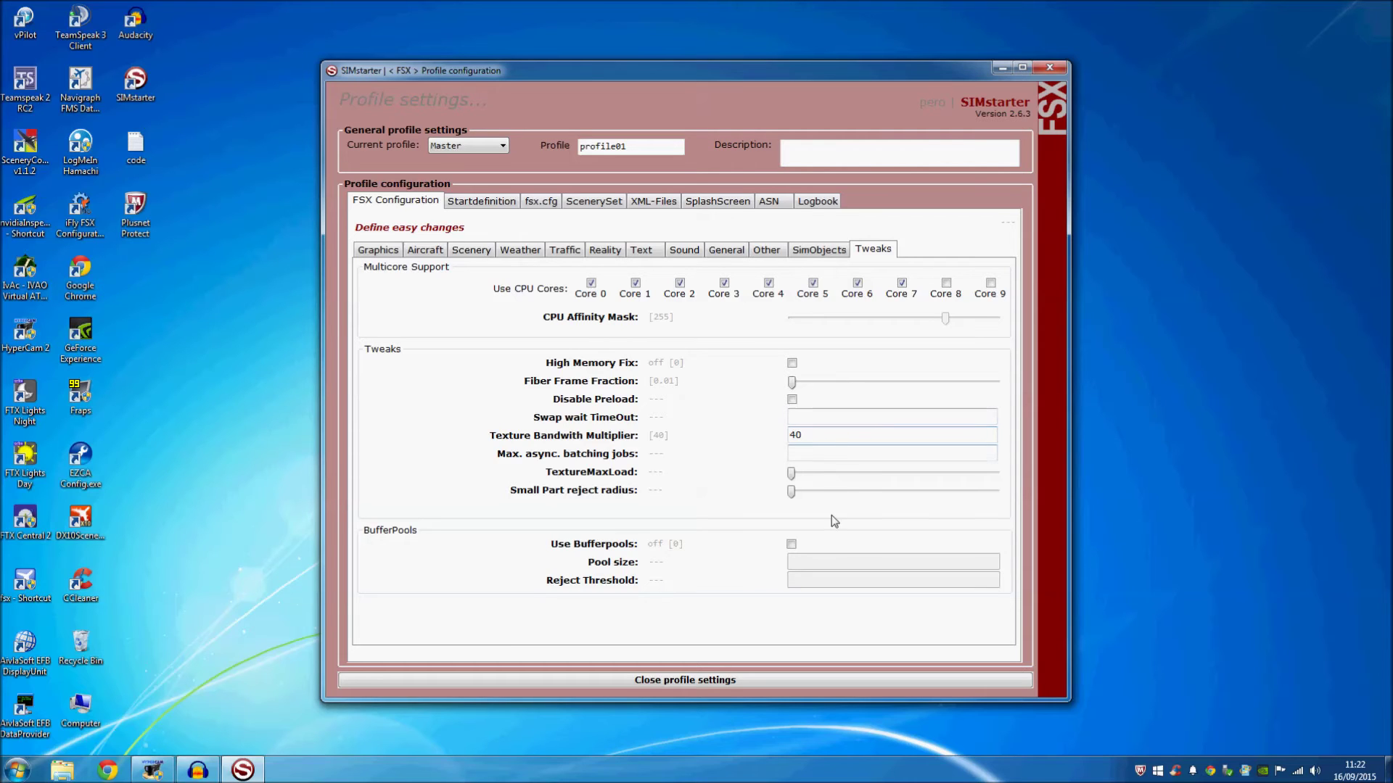
View the master profile's start definition and the RunSets available for it.
click(506, 211)
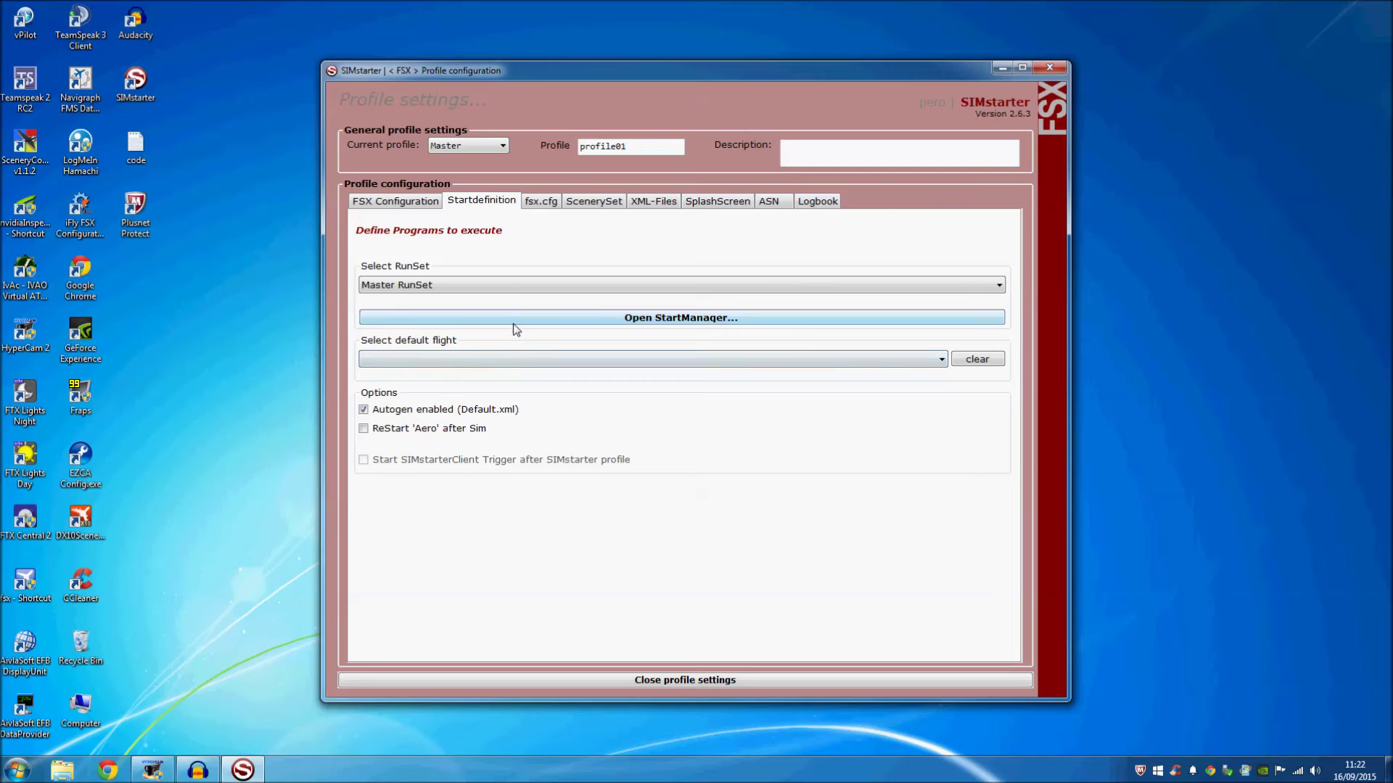
click(508, 287)
click(504, 286)
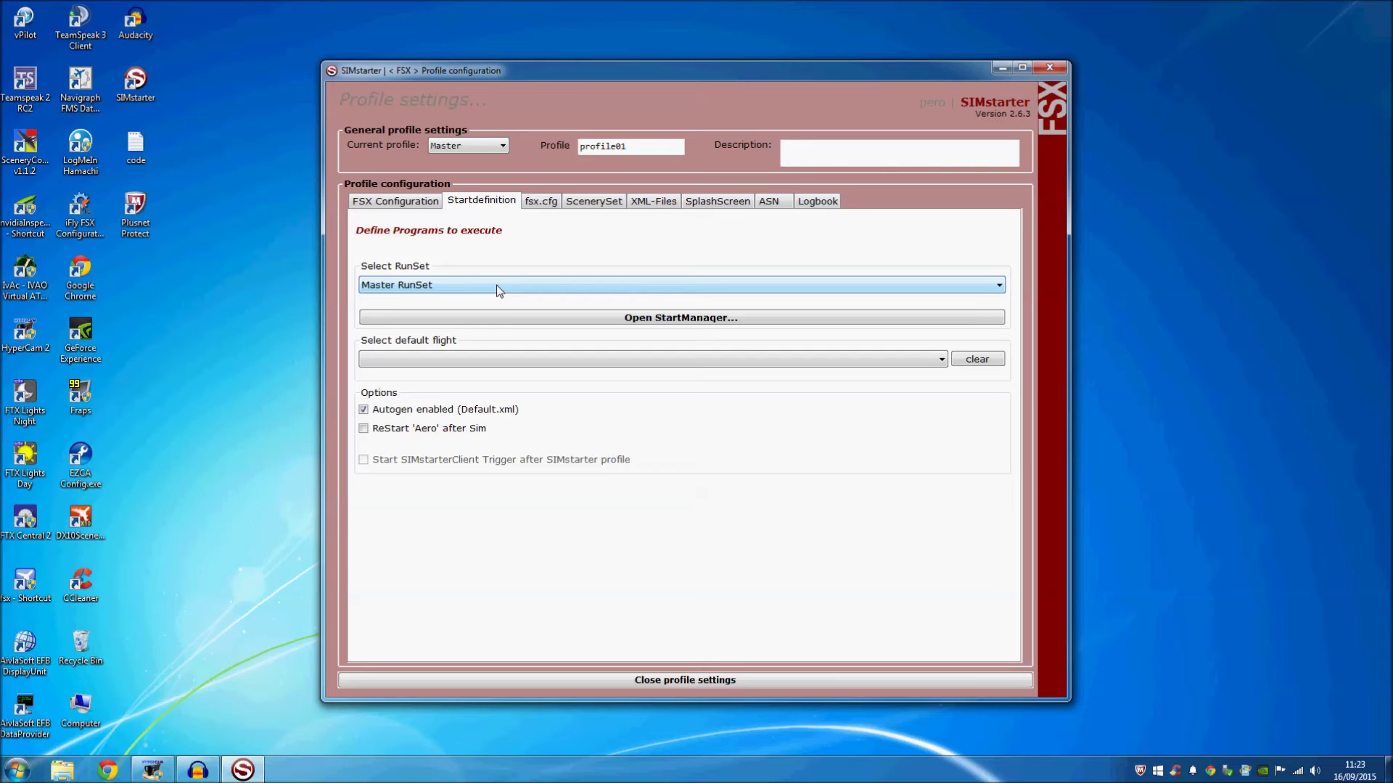
View the profile's fsx.cfg variables and look through the configuration sections that can be changed.
click(555, 203)
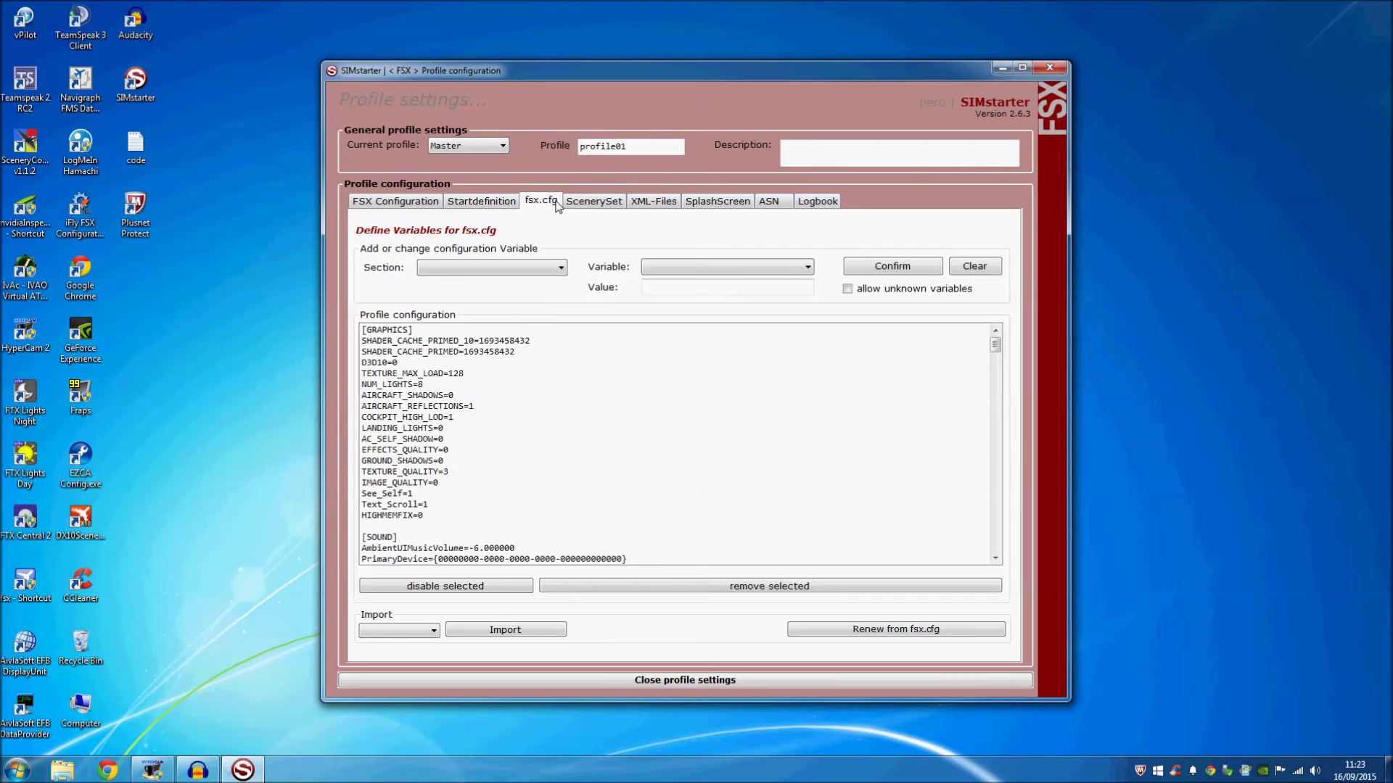
click(519, 270)
scroll(558, 314, down, 1)
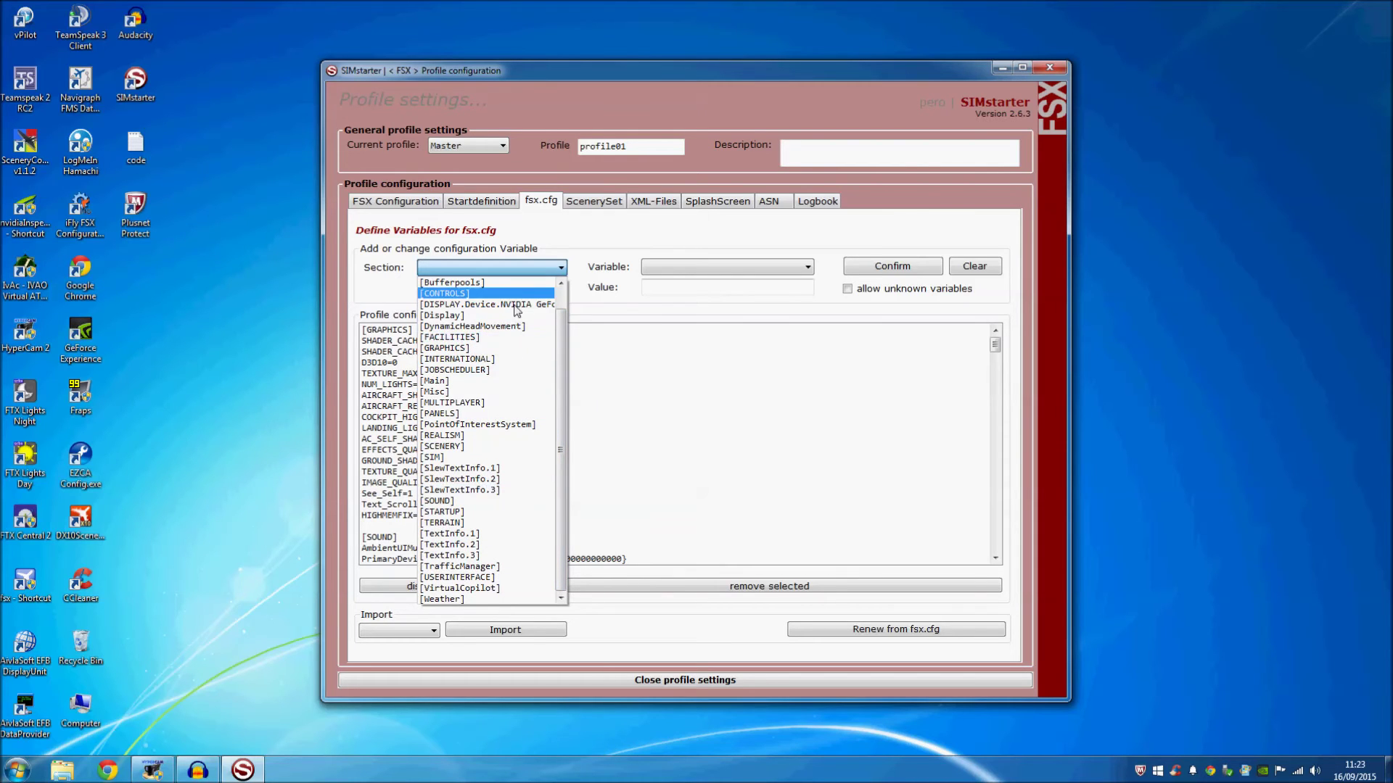
click(523, 273)
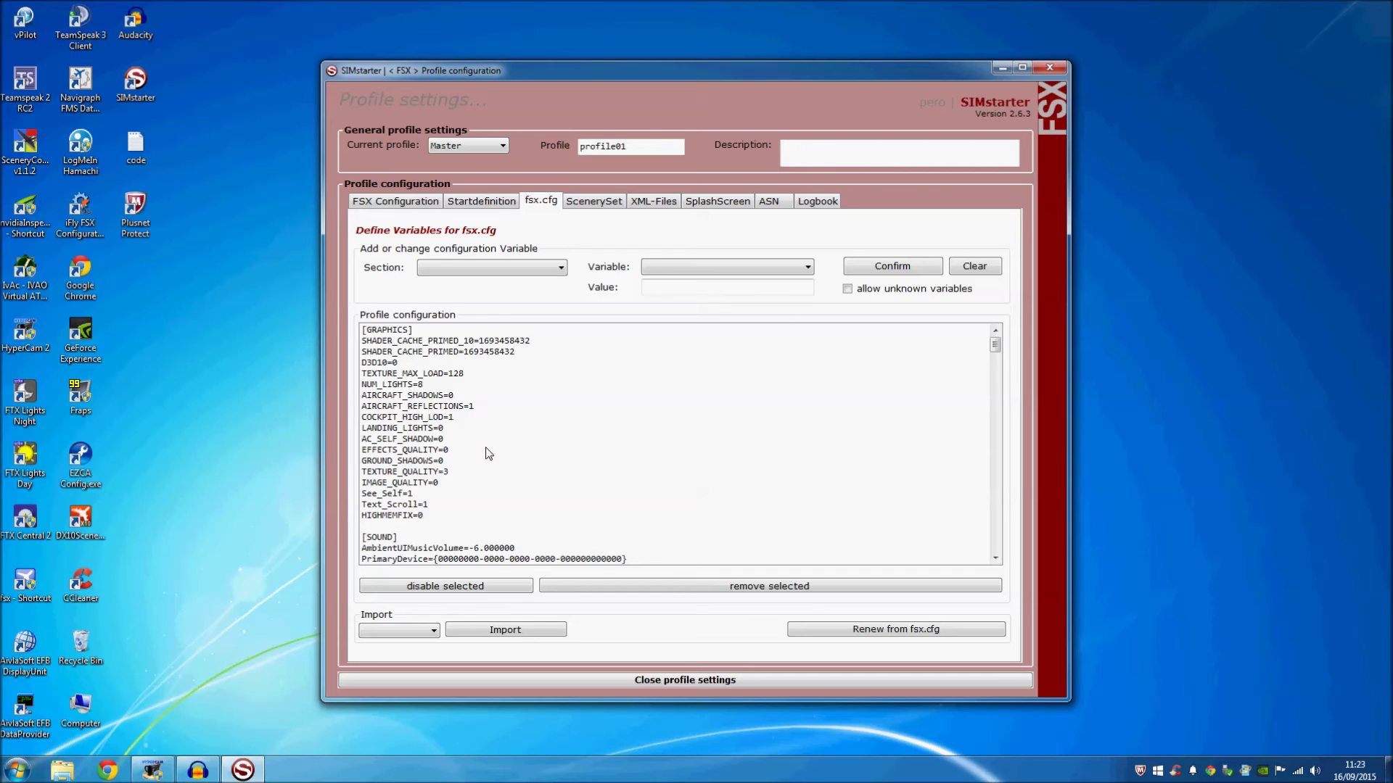
Switch the profile's scenery handling to Use SIMstarter ScenerySet, and return it to No changes to scenery.cfg.
click(611, 201)
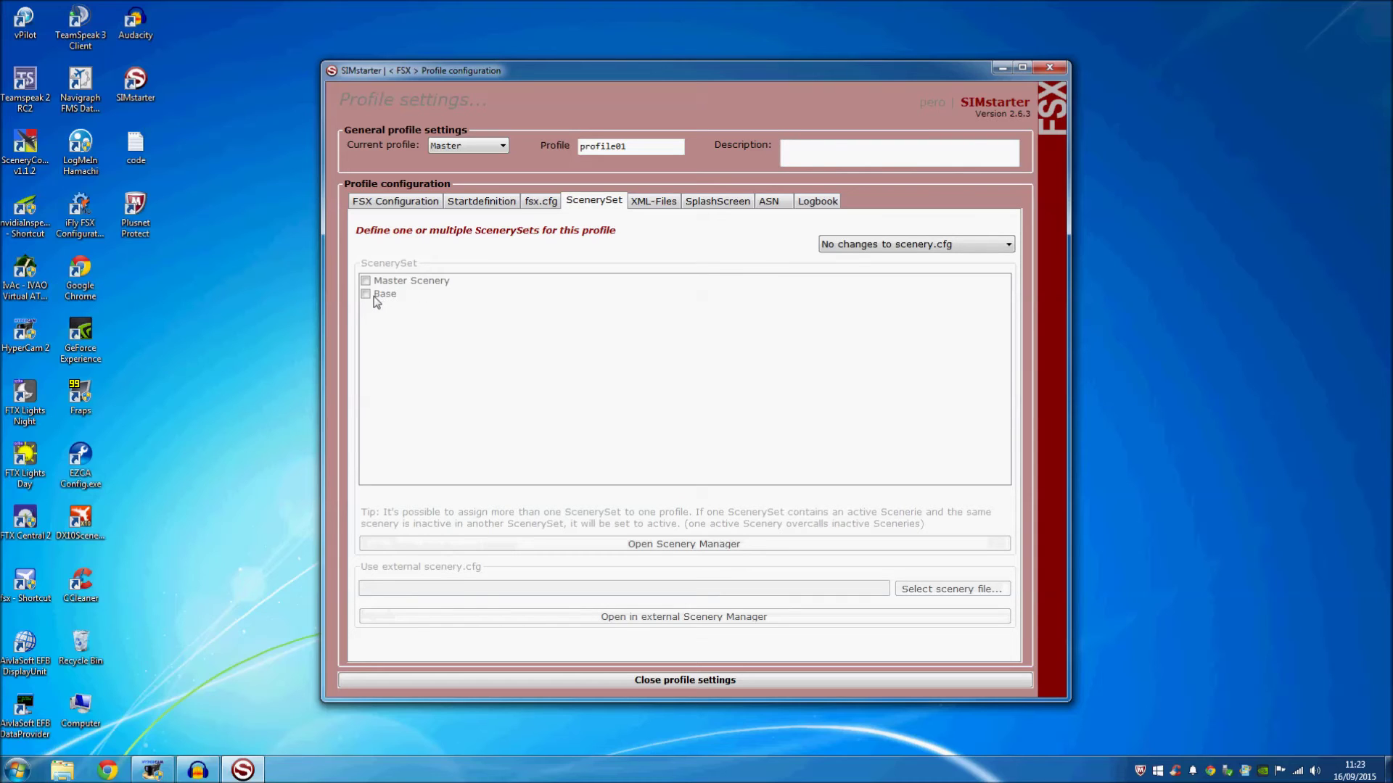
click(887, 246)
click(886, 245)
click(917, 246)
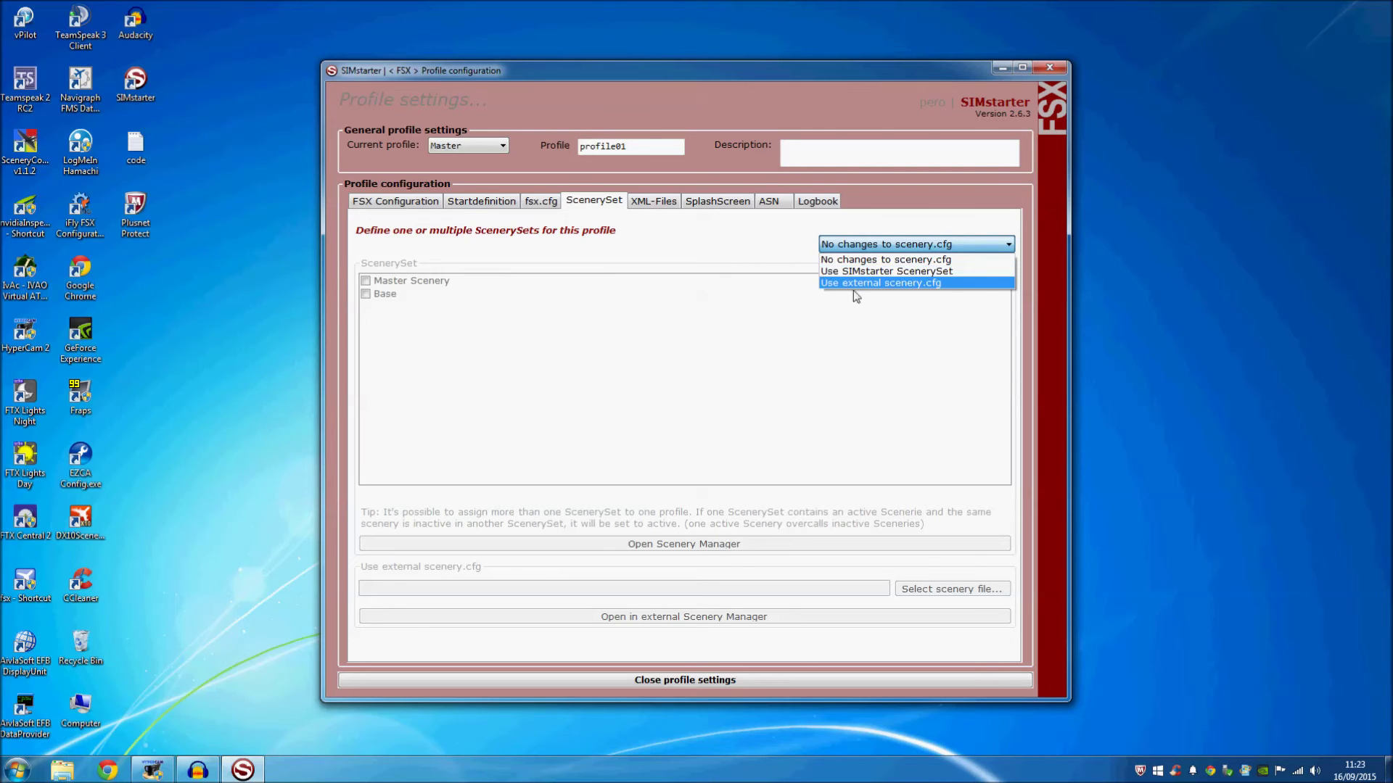
click(899, 271)
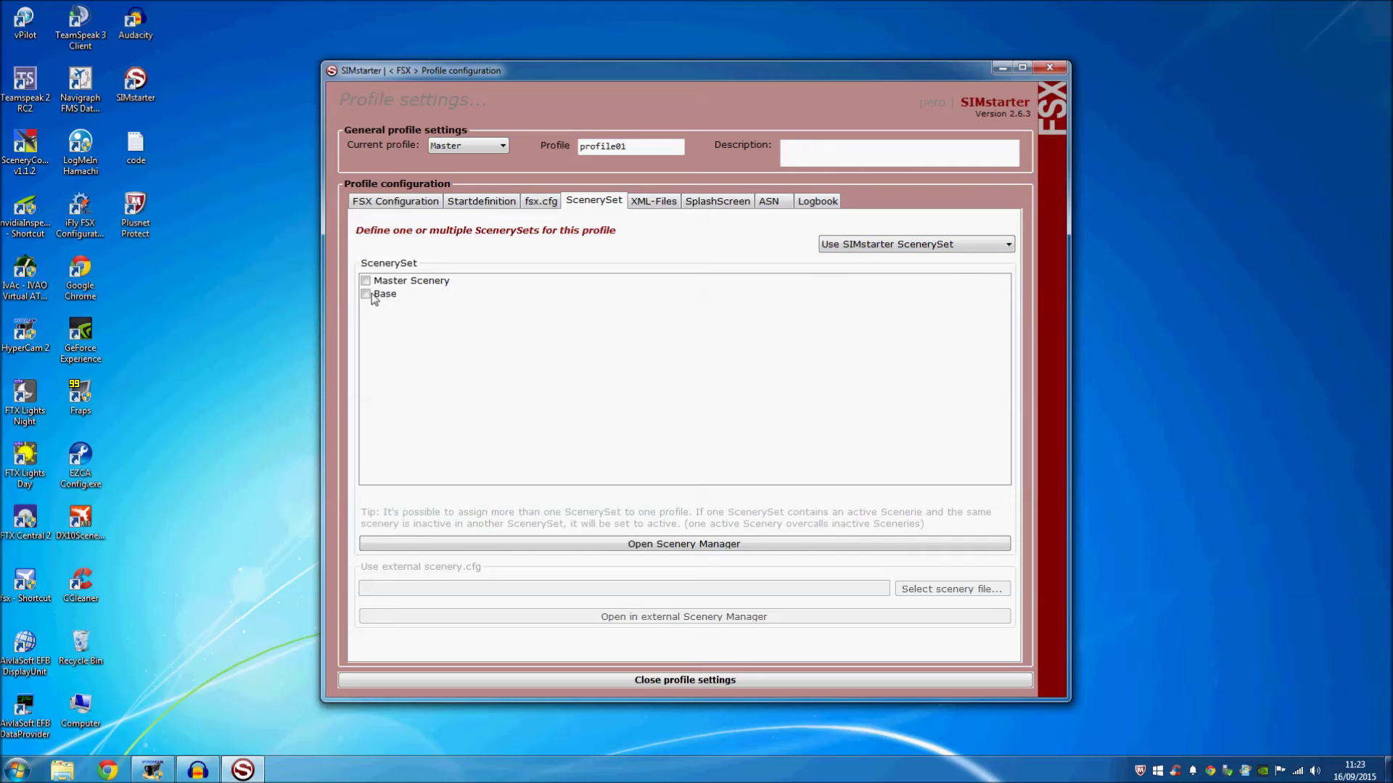
click(858, 246)
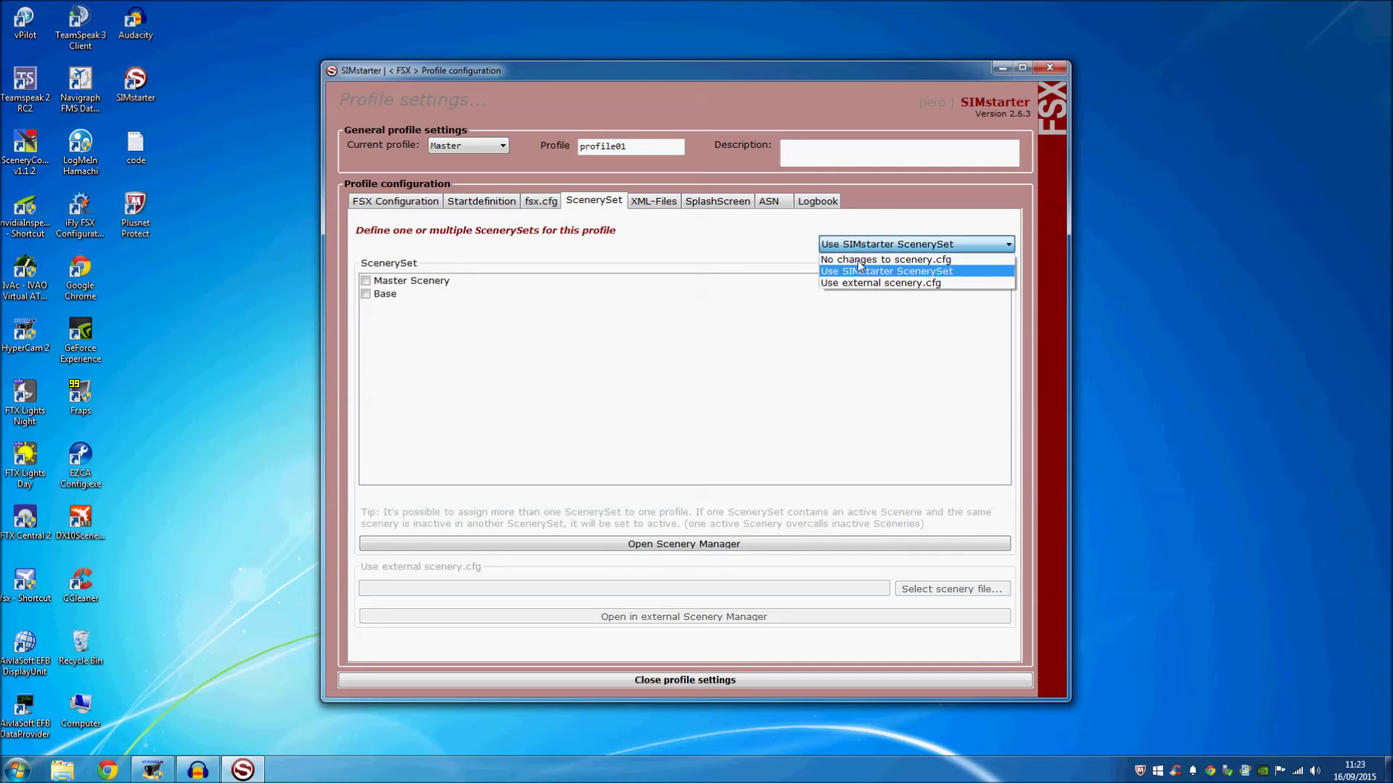
click(863, 261)
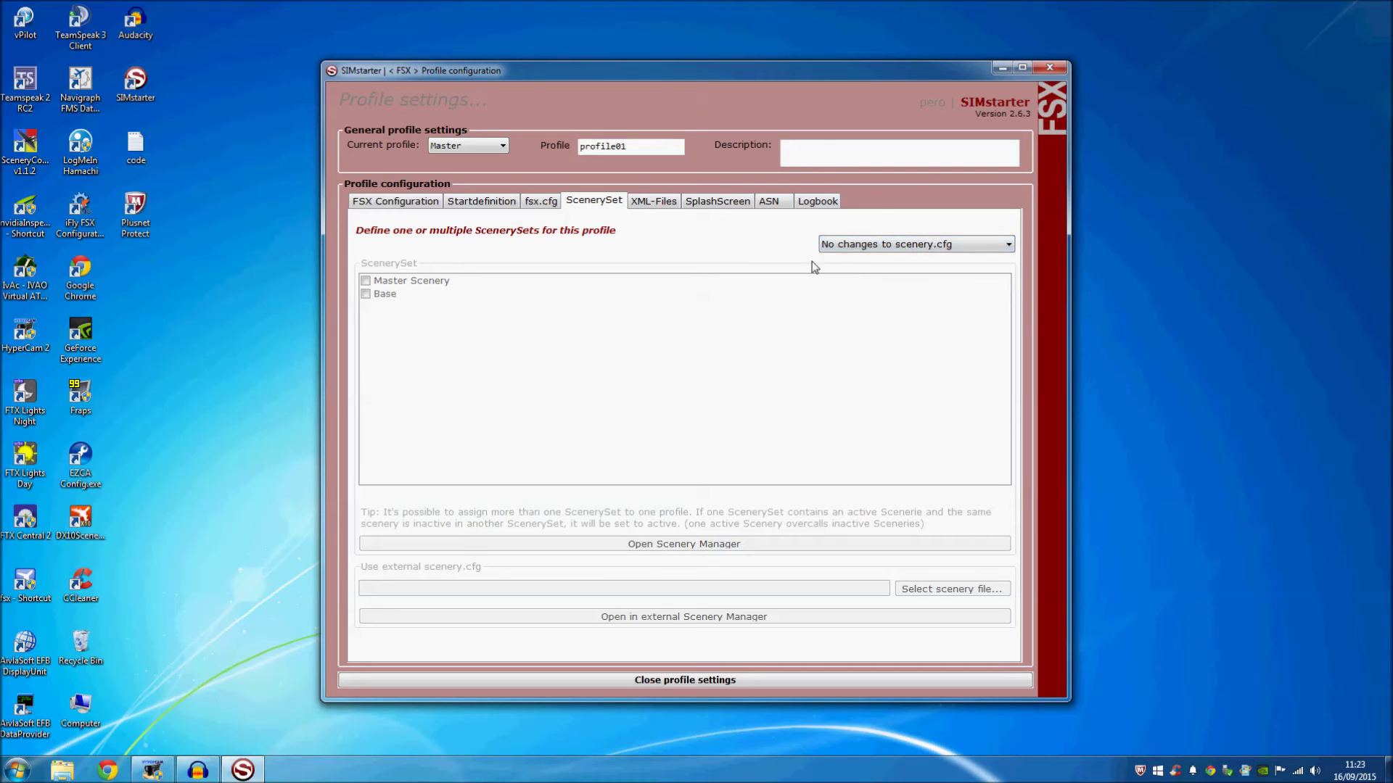
Review the profile's XML-Files, SplashScreen and ASN settings, and read the latest scenery.cfg changes at the end of its logbook.
click(655, 203)
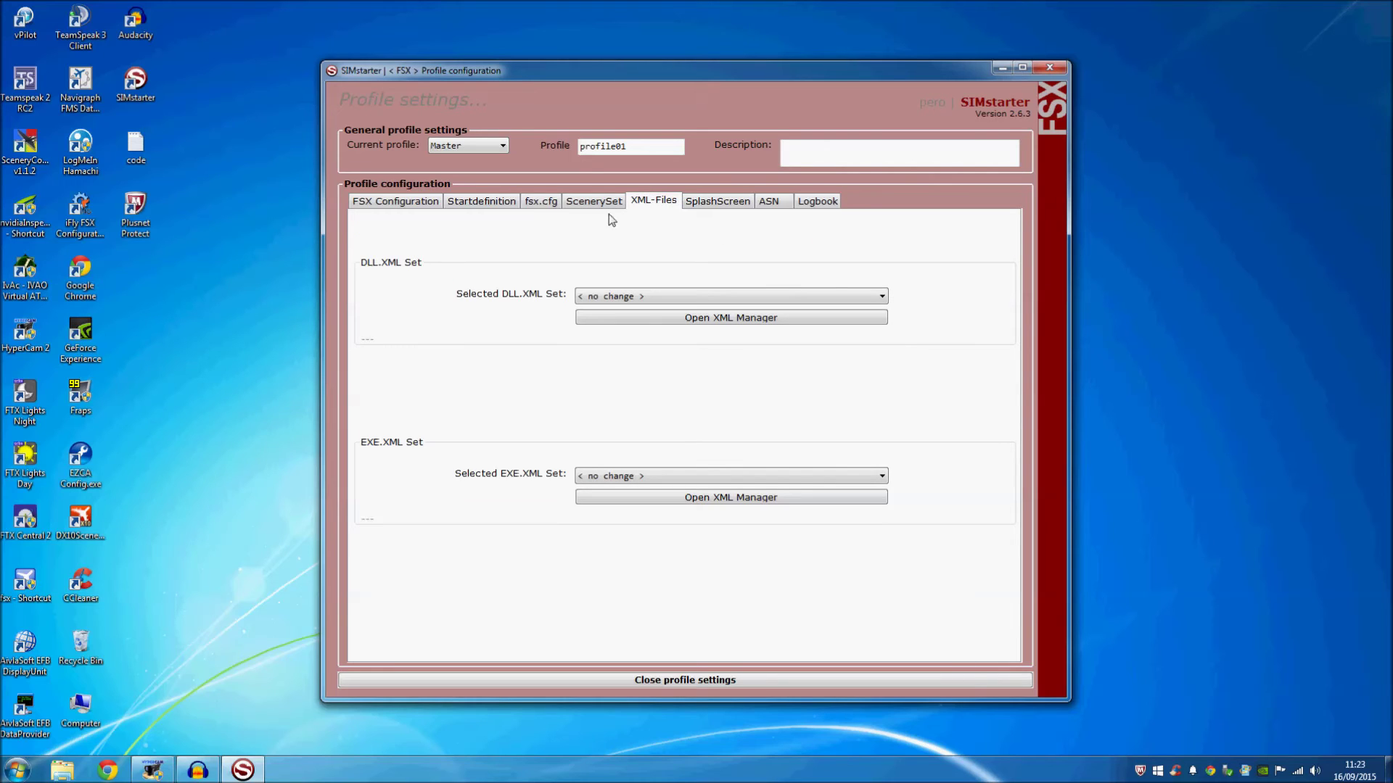
click(725, 212)
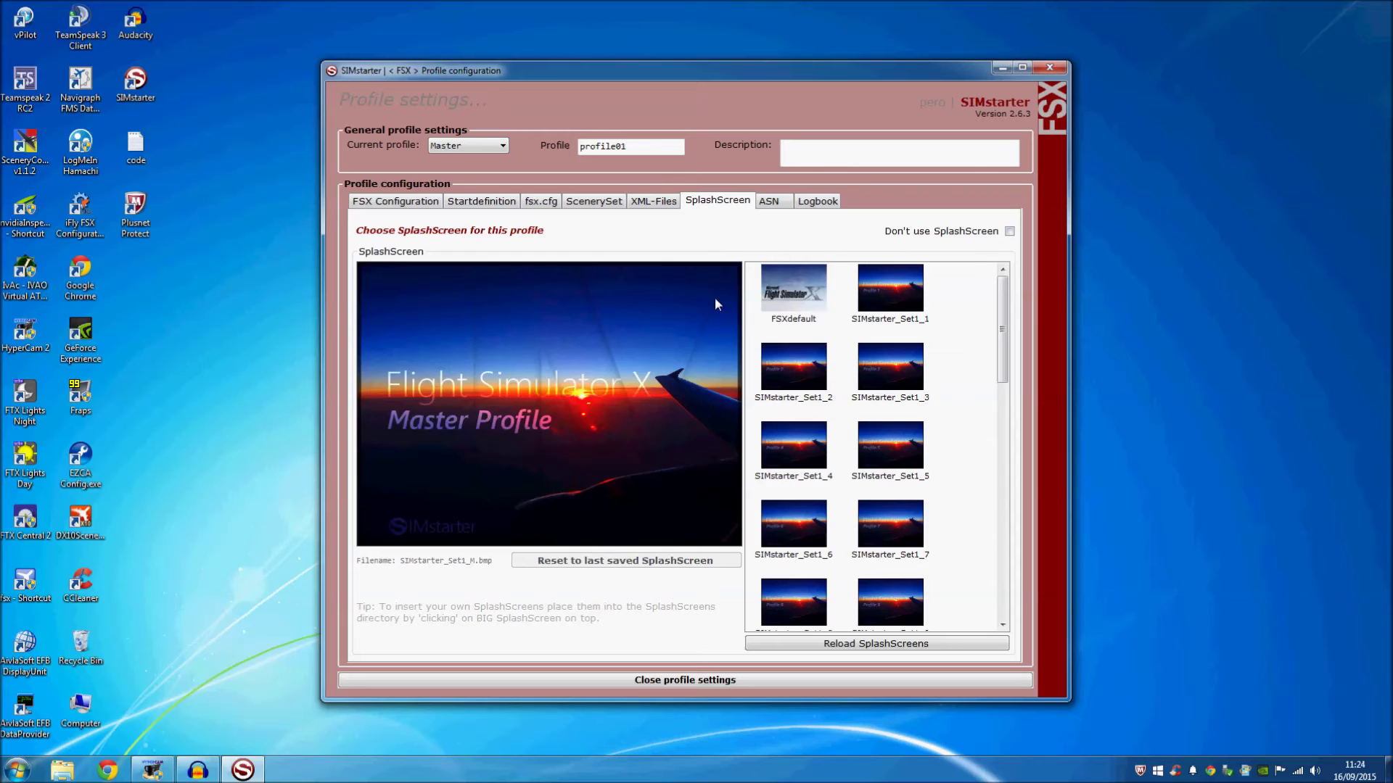
click(777, 204)
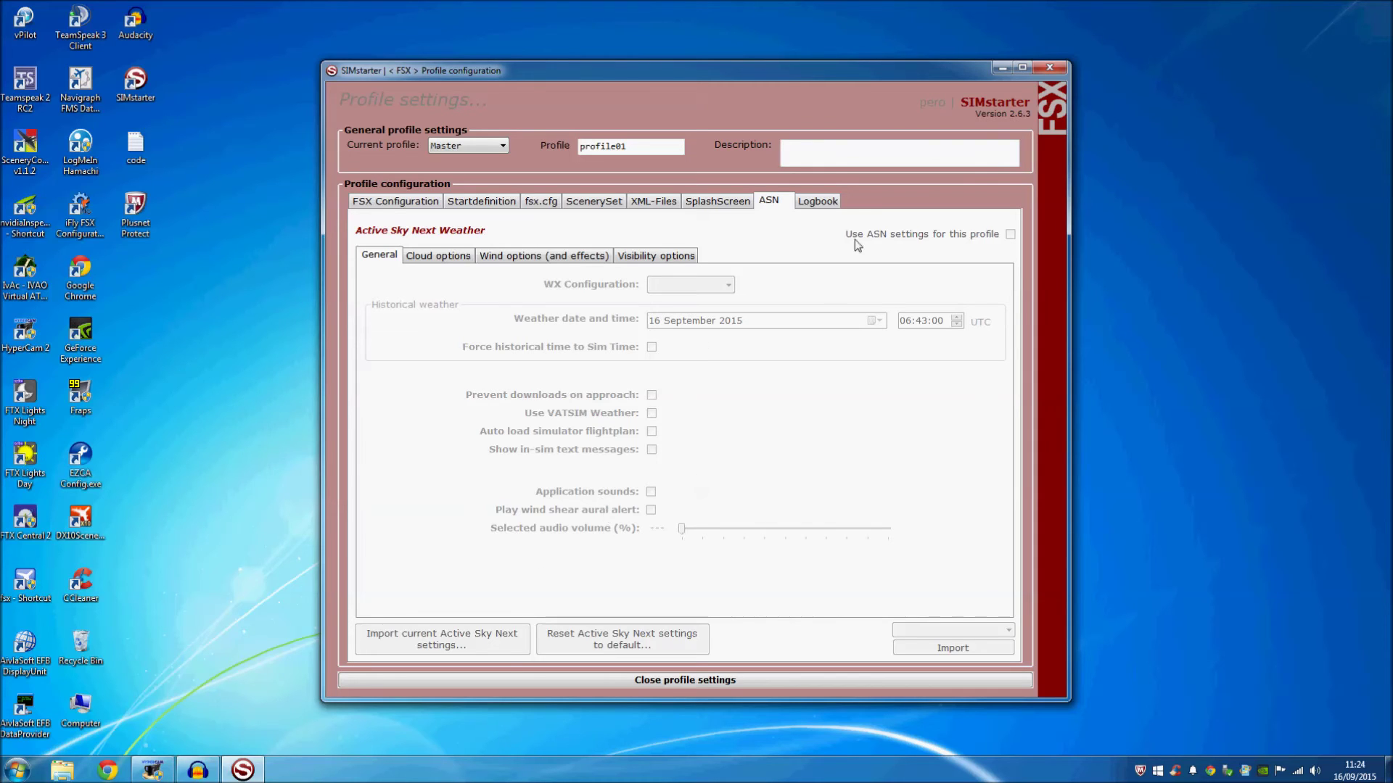
click(833, 206)
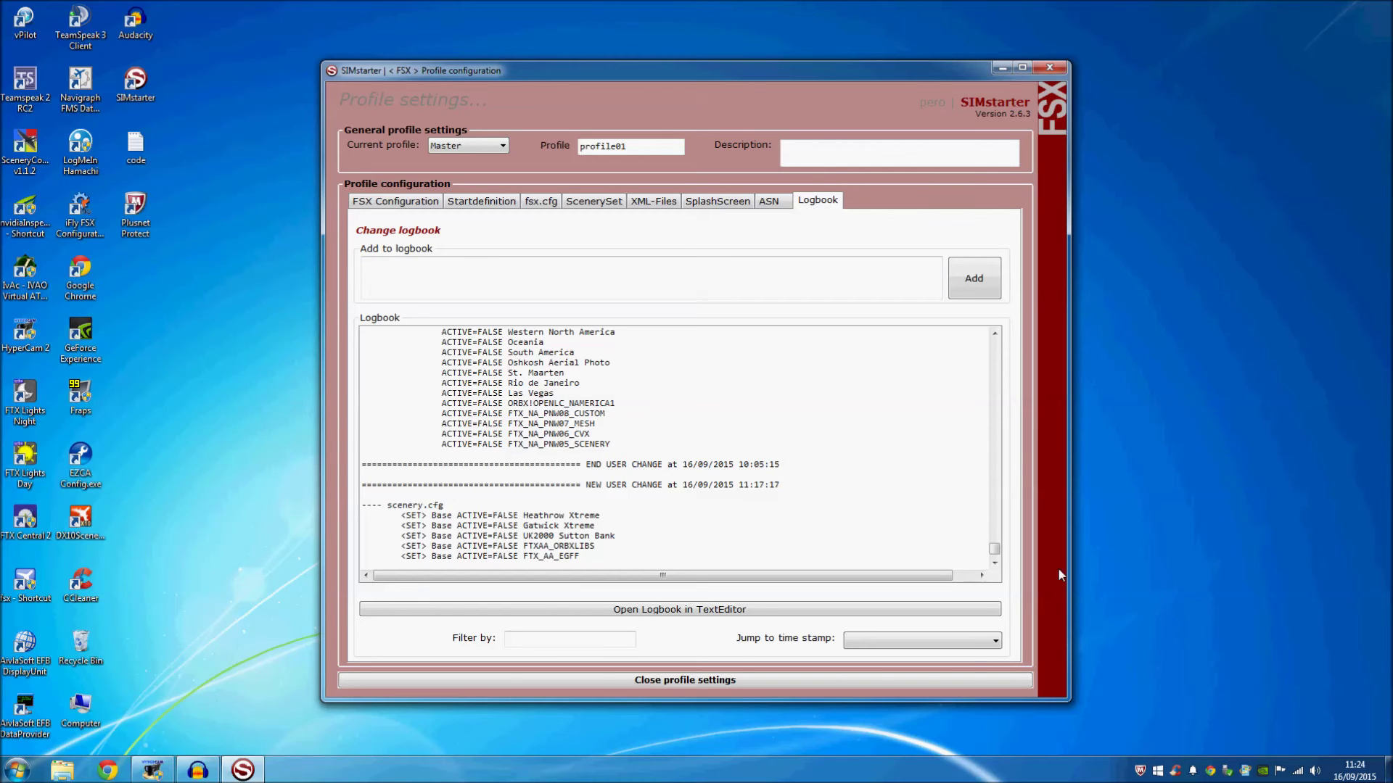
mouse_move(994, 549)
mouse_down()
mouse_move(1004, 513)
mouse_move(996, 553)
mouse_up()
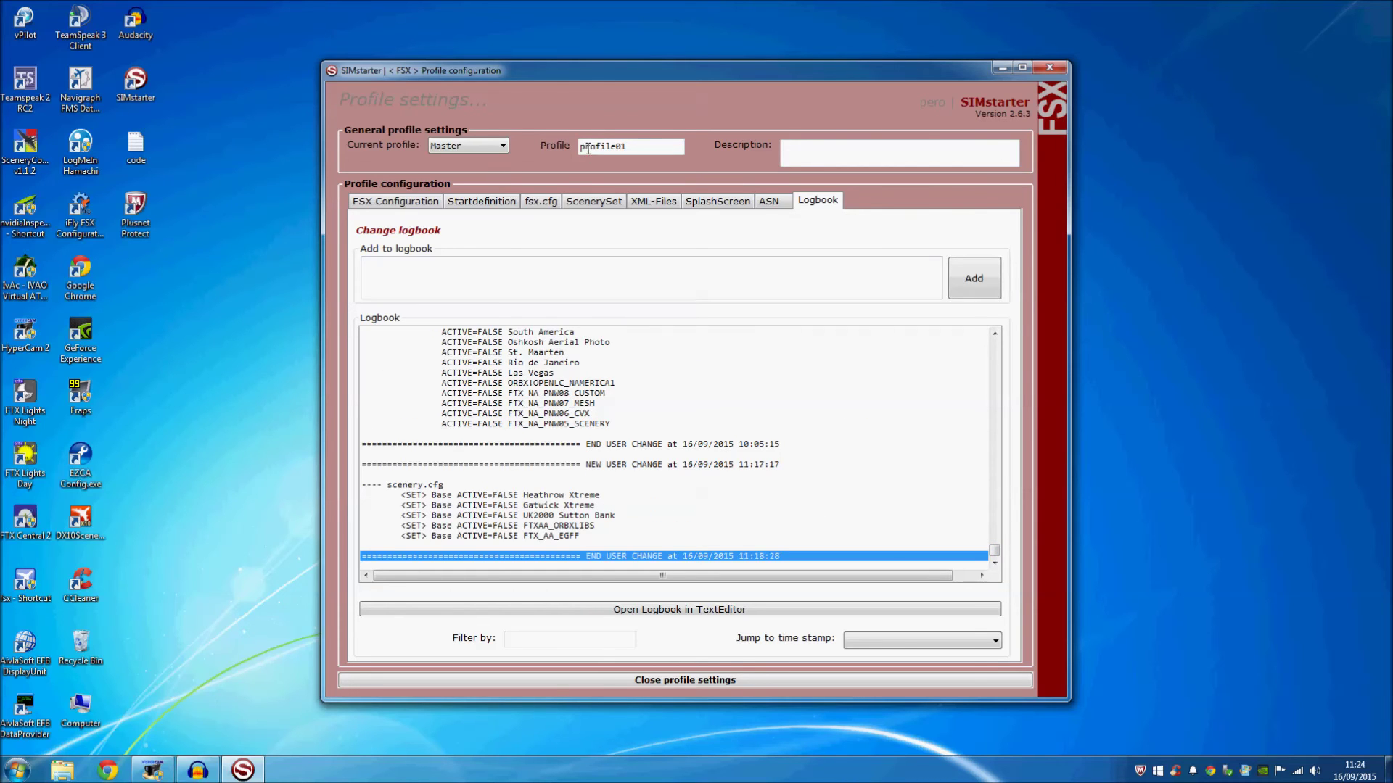
Look at the profile selection and the profile name field, and close the profile settings.
click(506, 146)
click(506, 145)
click(641, 147)
click(737, 679)
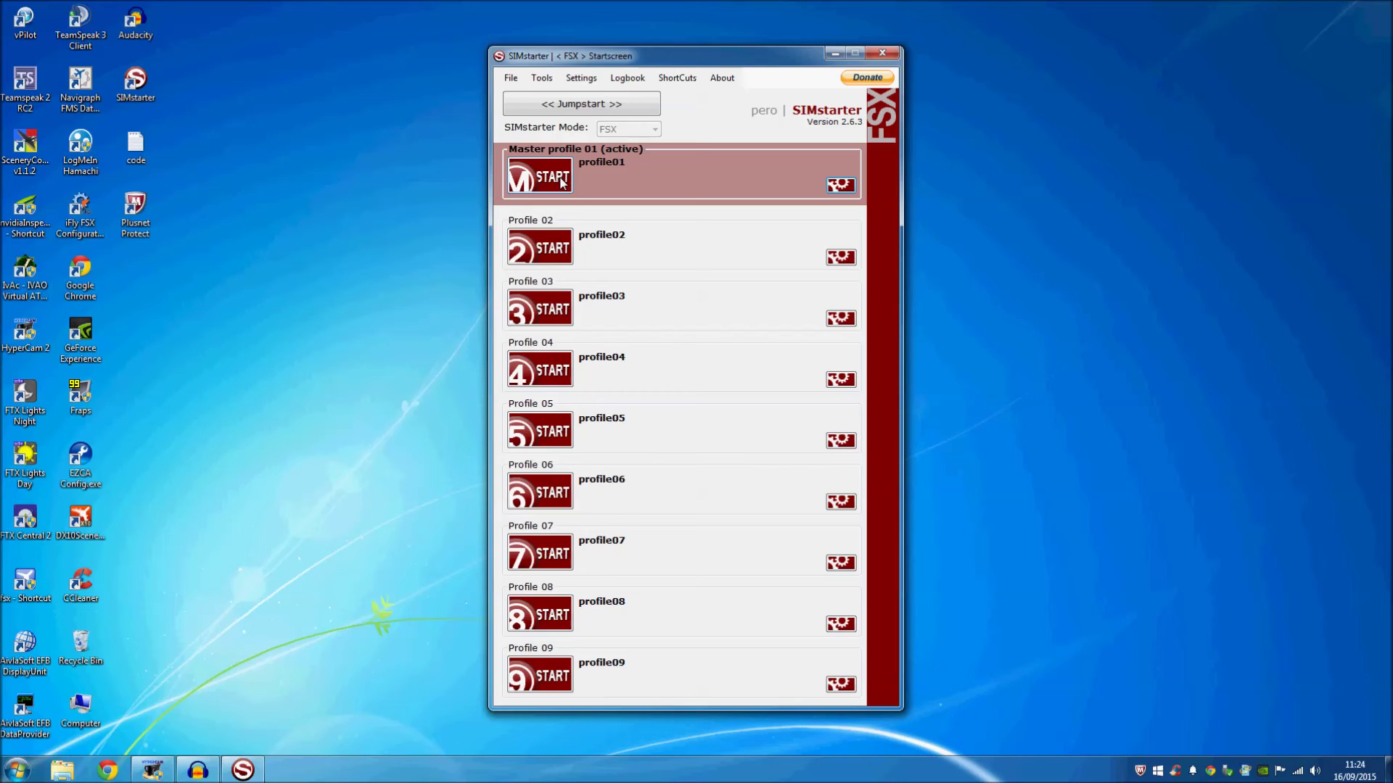
View the programs executed by the Master RunSet in the Start Manager, and close it.
click(541, 78)
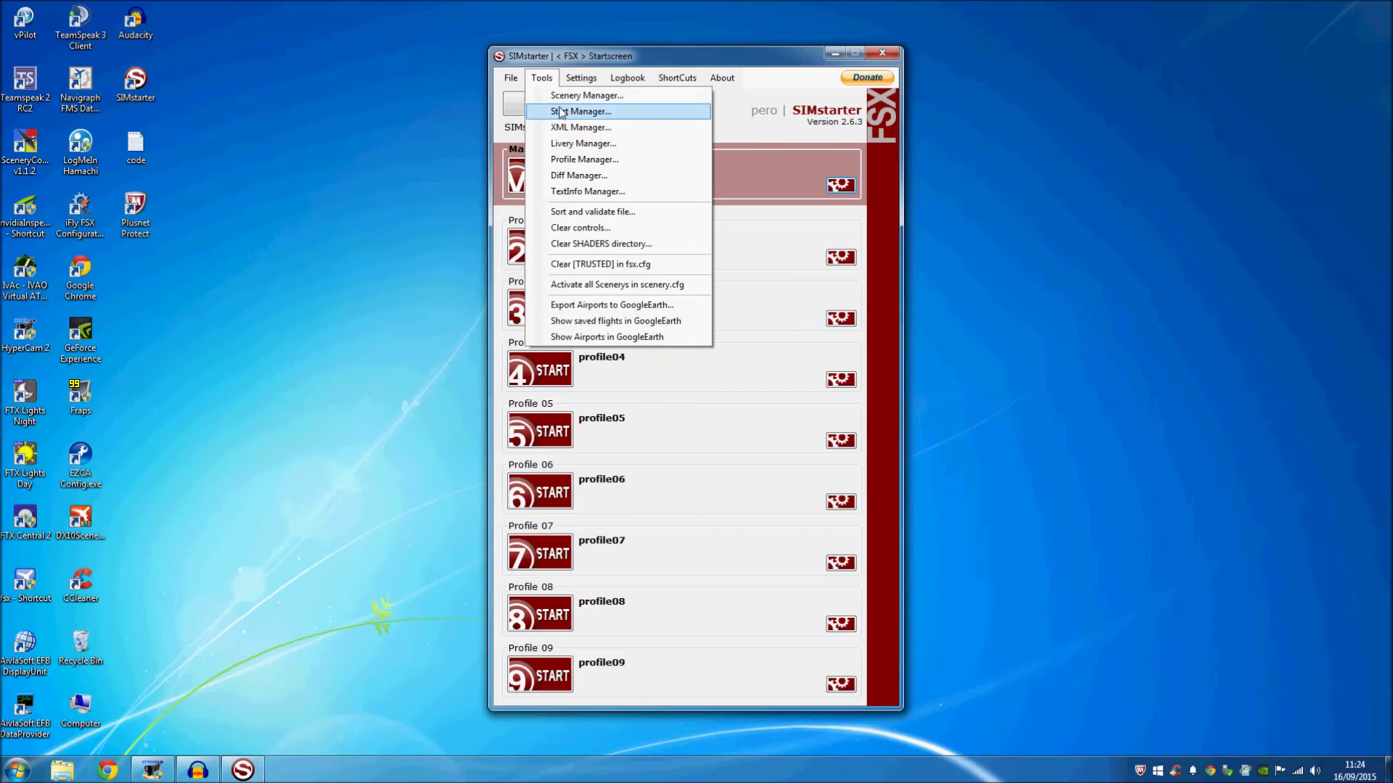
click(584, 113)
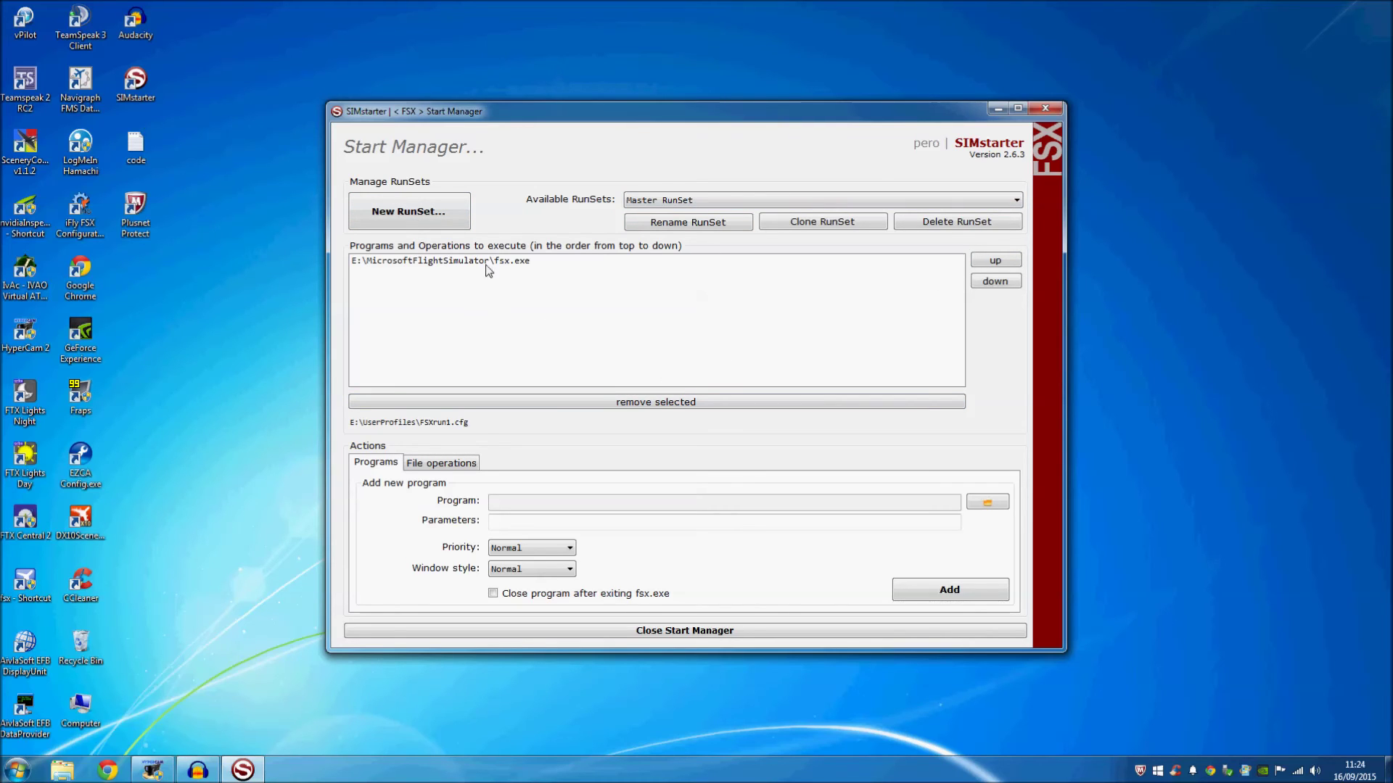
click(624, 631)
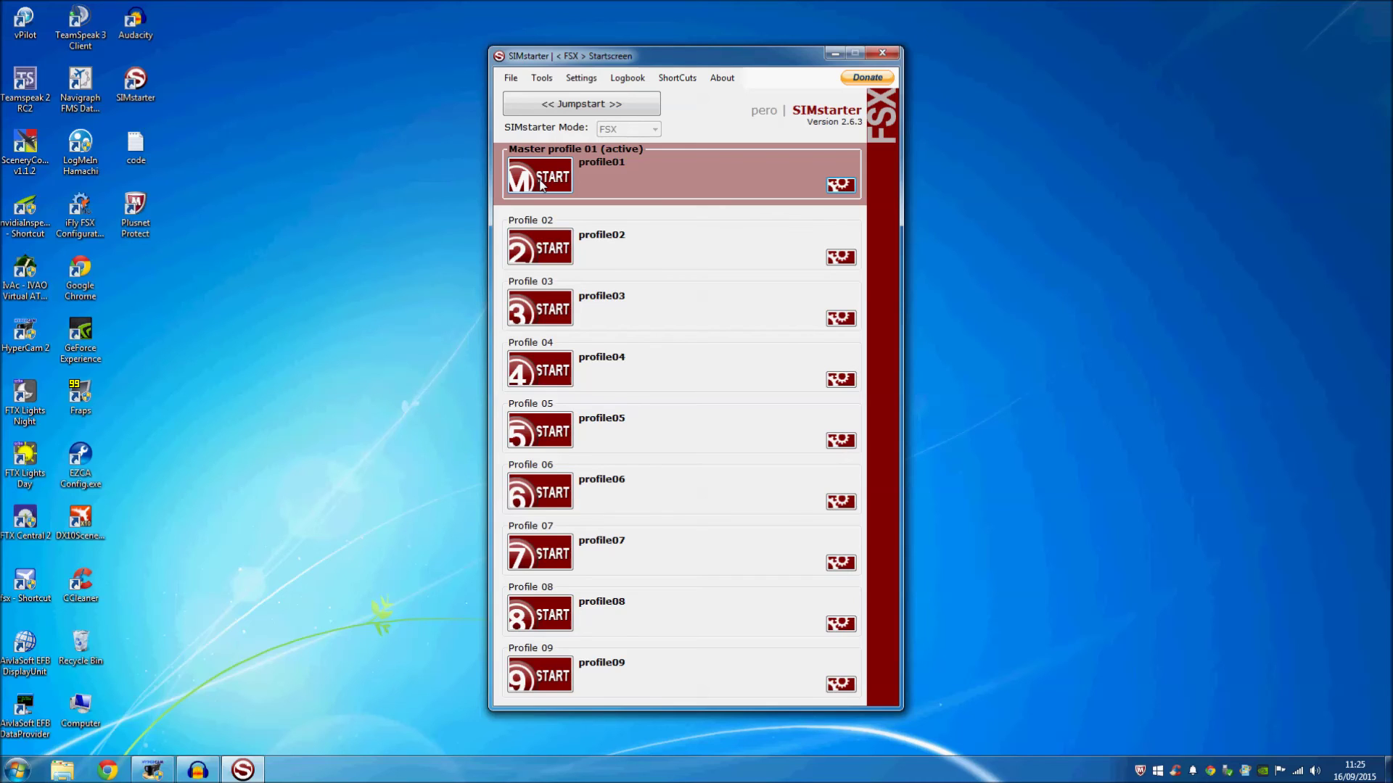
Reopen the master profile's configuration and revisit its Aircraft, Scenery, SimObjects and Tweaks options.
click(842, 185)
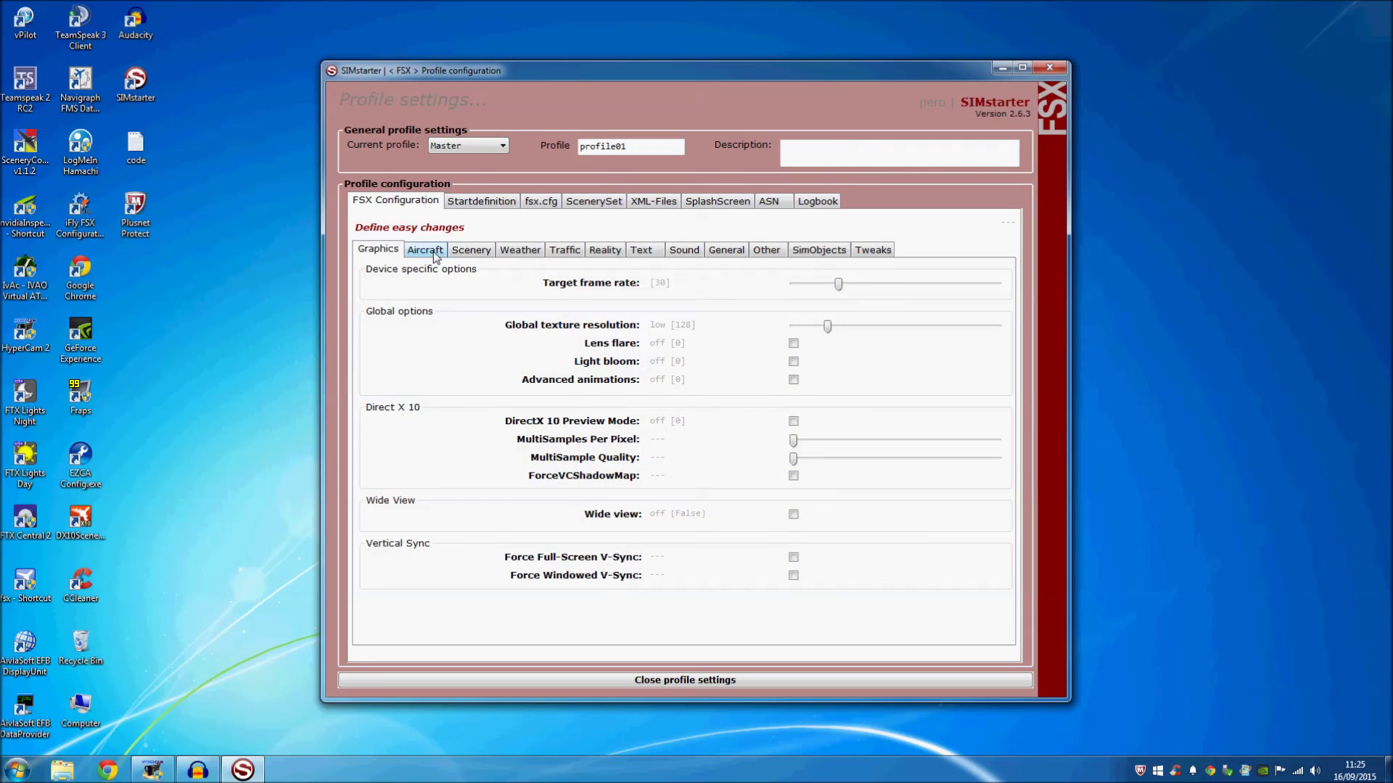
click(434, 251)
click(475, 252)
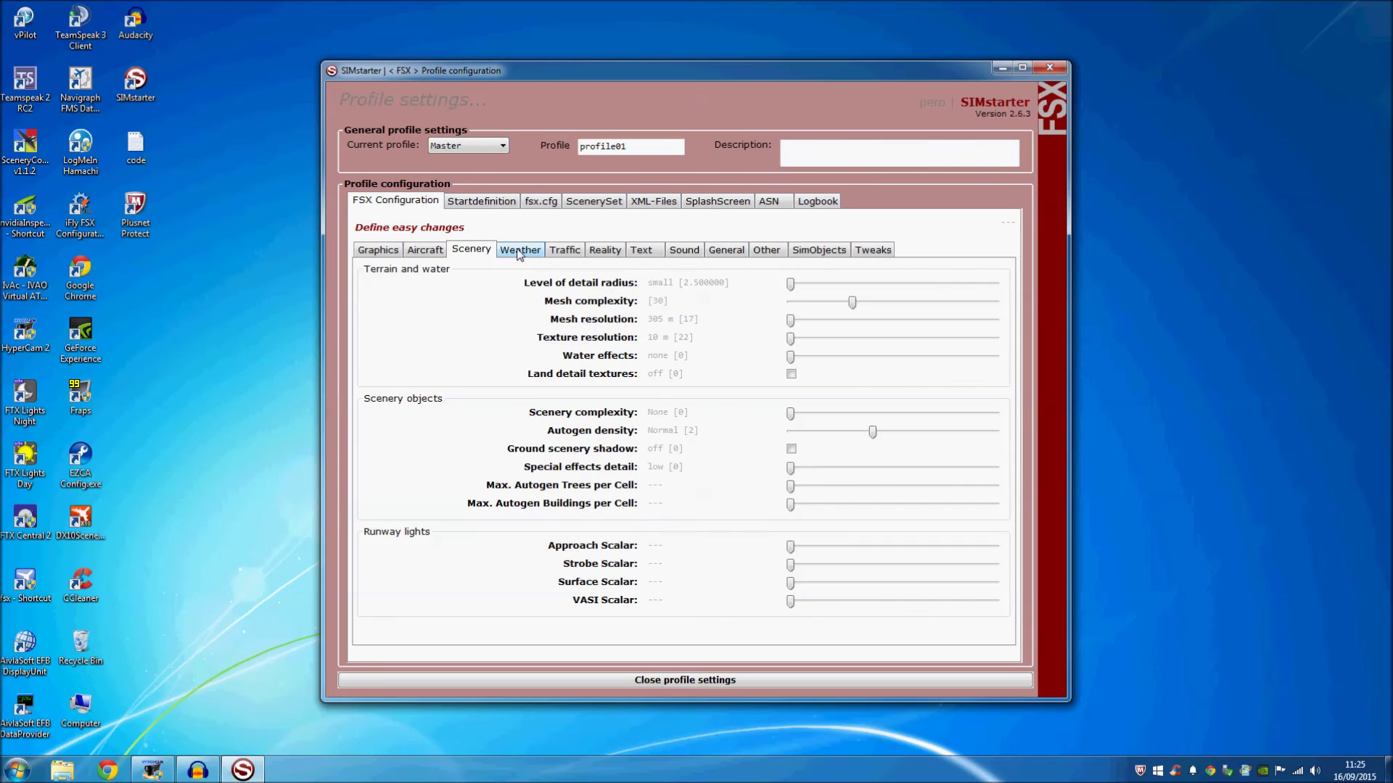
click(838, 251)
click(873, 251)
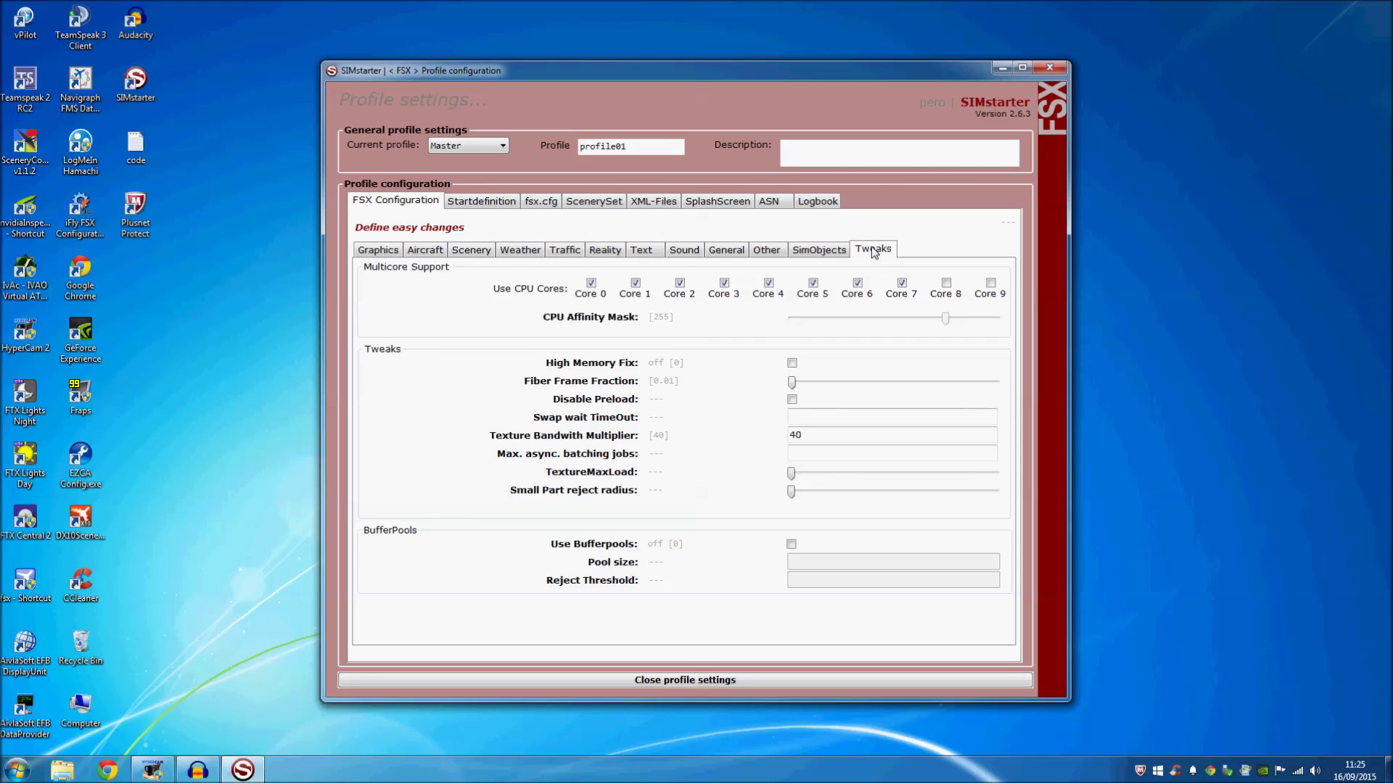
Browse the default flights available in the profile's start definition without choosing one, and shift the configuration window slightly.
click(510, 205)
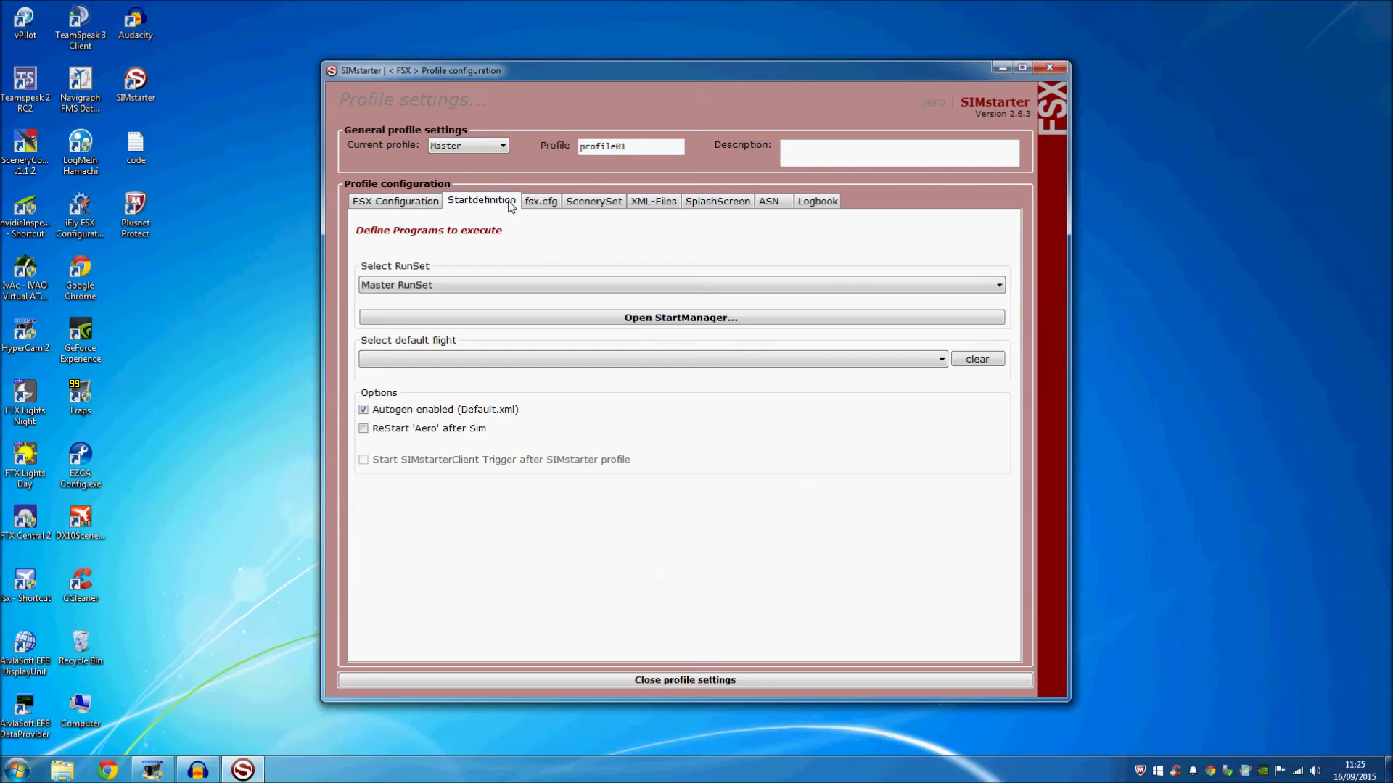
click(438, 359)
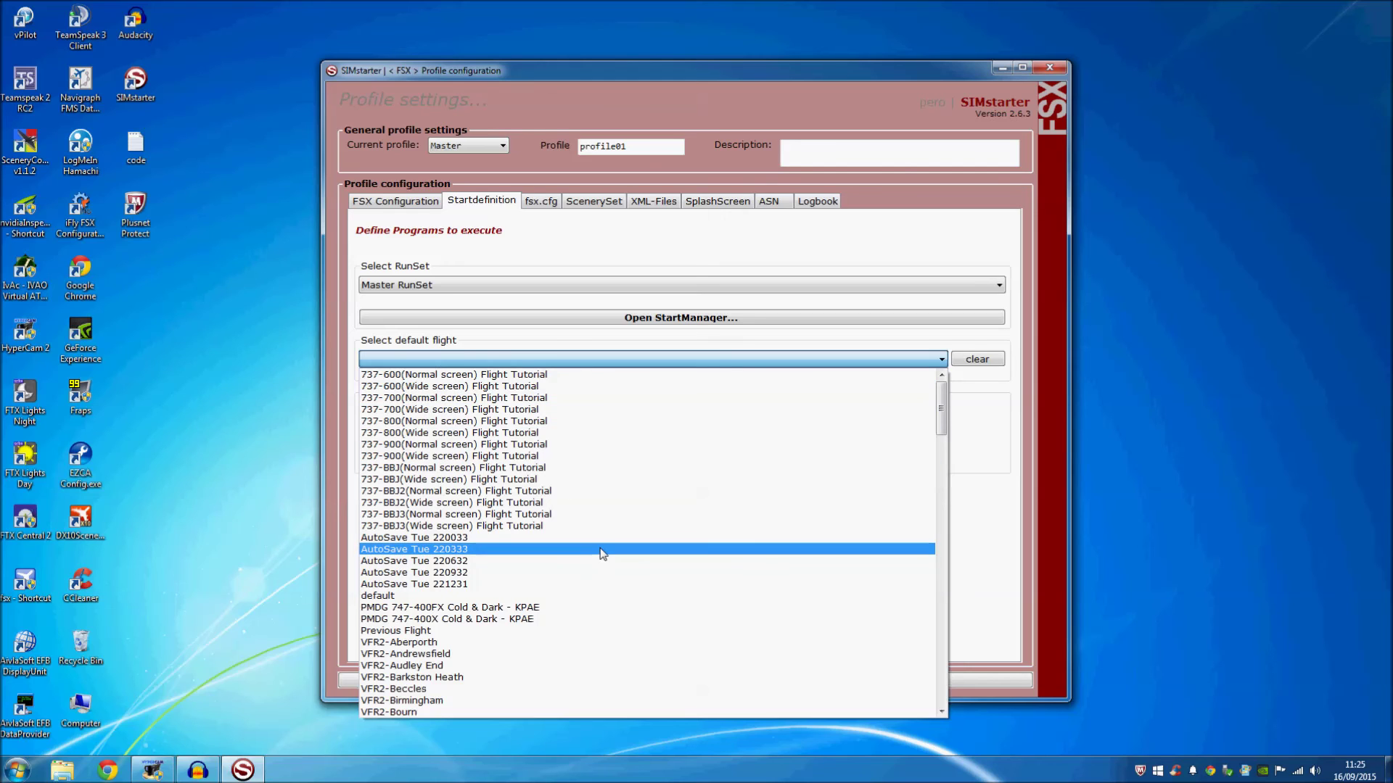
scroll(602, 555, down, 4)
scroll(602, 555, down, 5)
scroll(601, 555, up, 9)
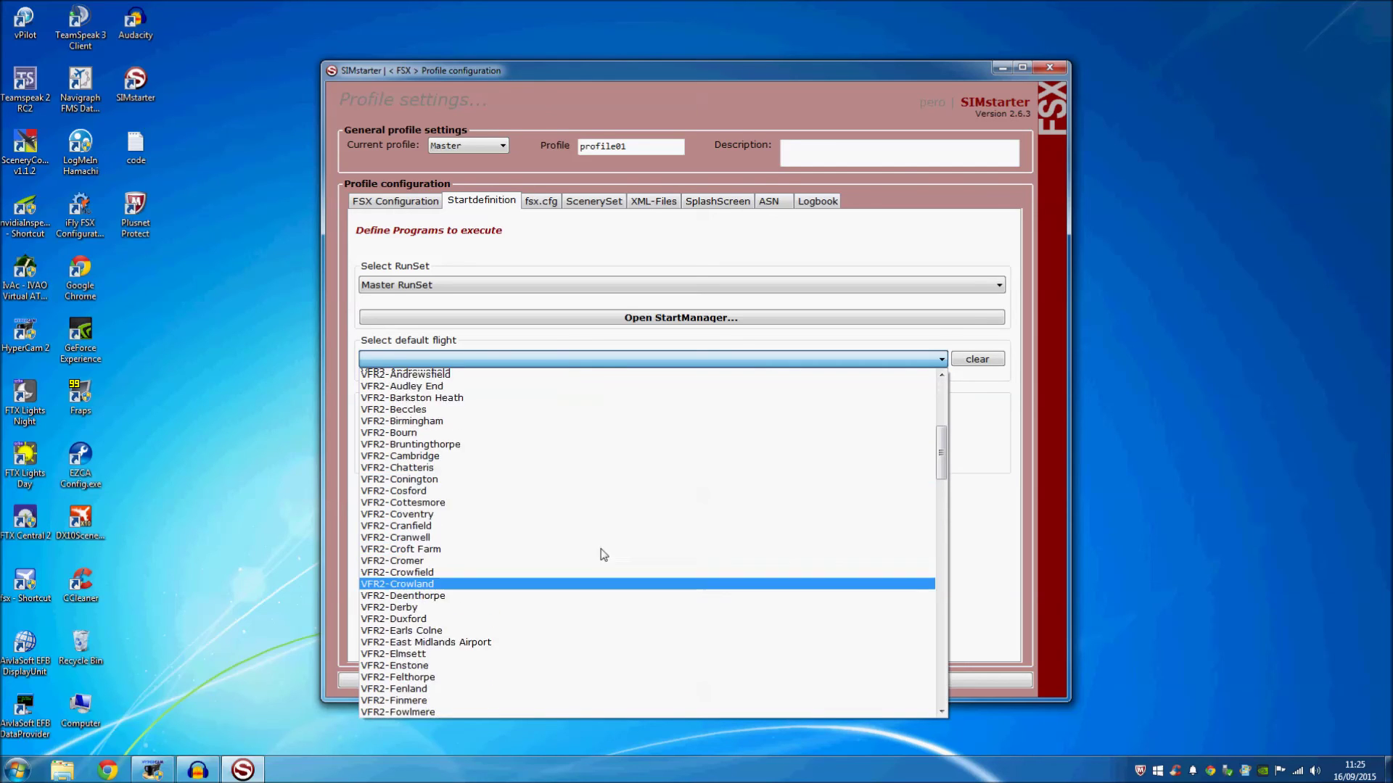
click(708, 252)
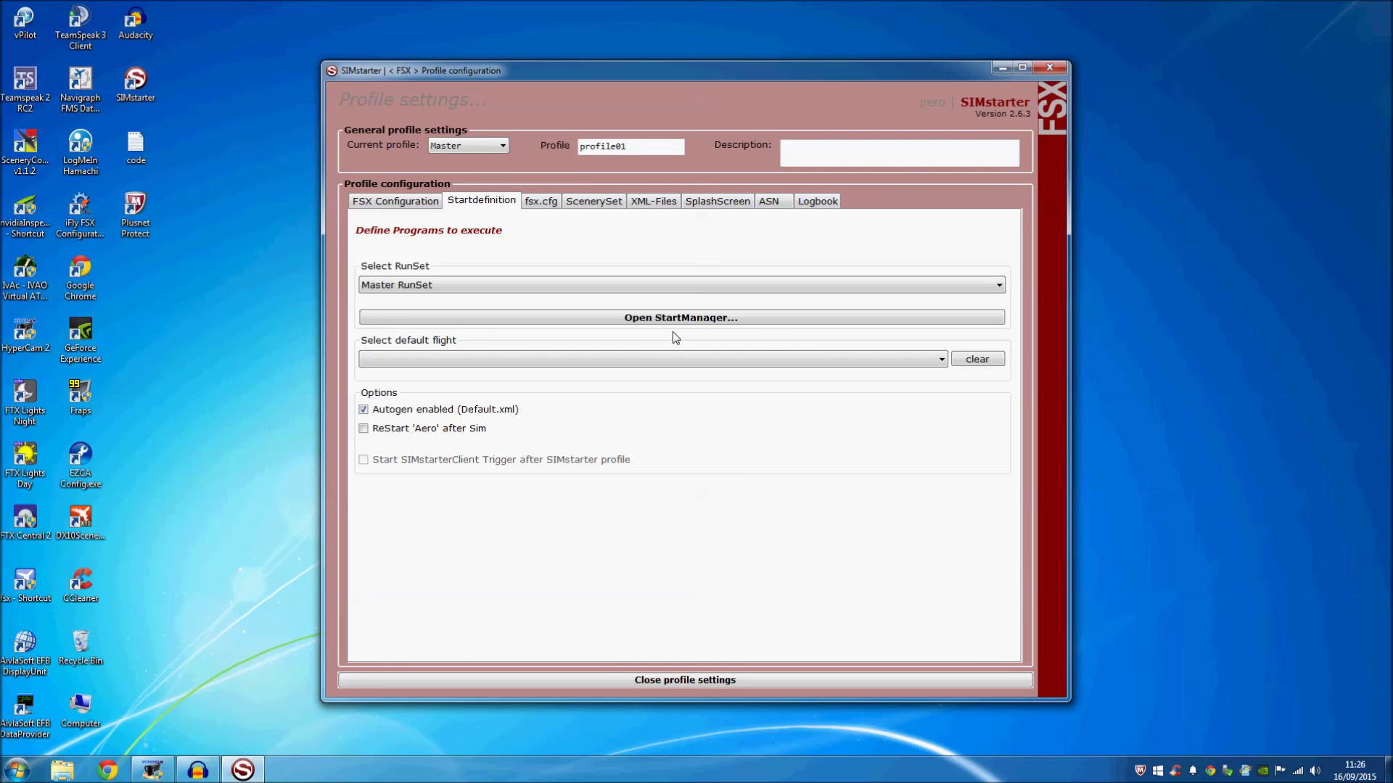
drag(607, 69, 651, 76)
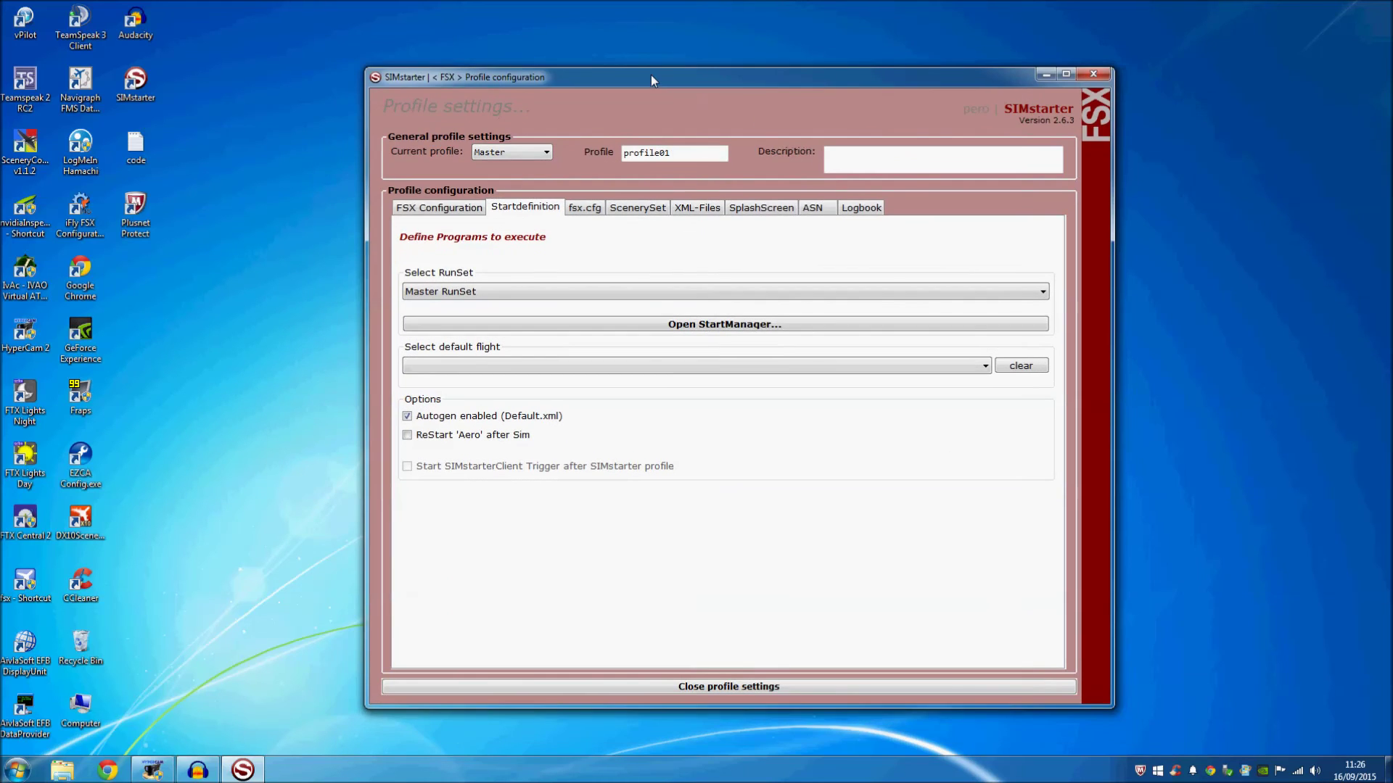